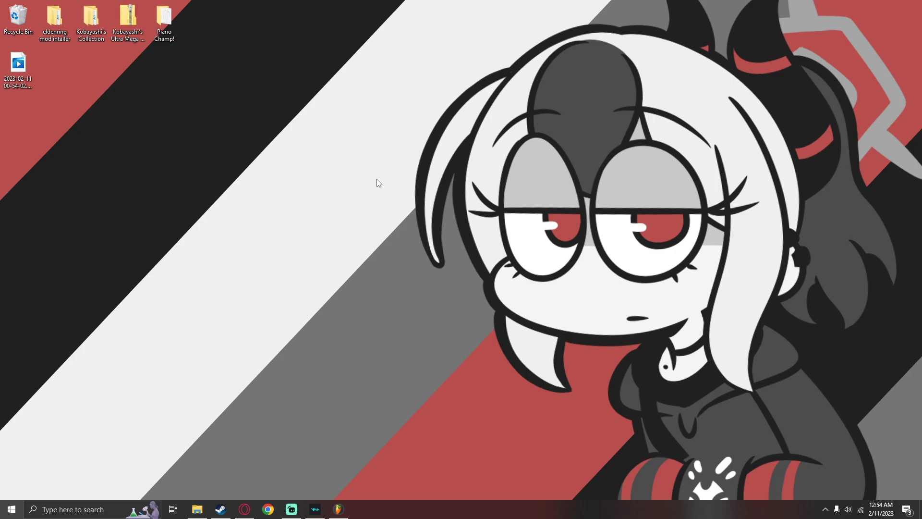
Create a new folder on the desktop with the default name and move it slightly upward
right_click(406, 179)
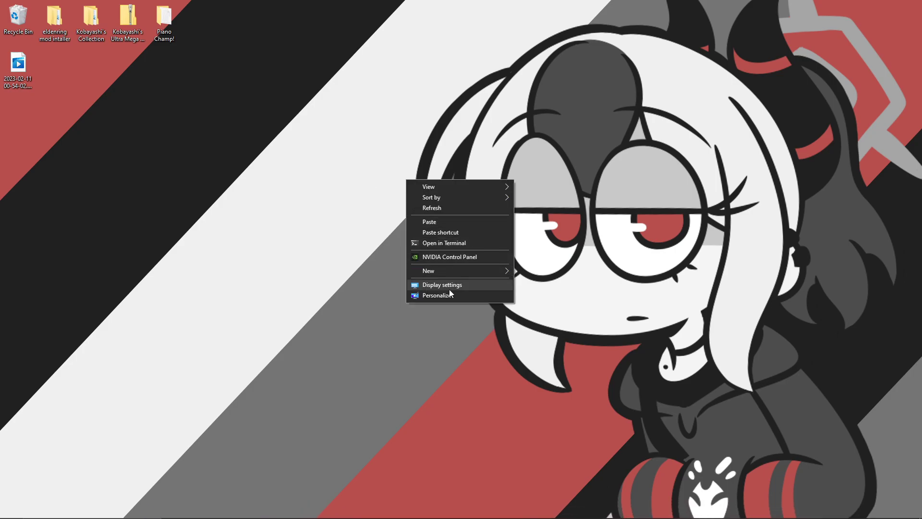
mouse_move(453, 272)
click(538, 273)
key(Return)
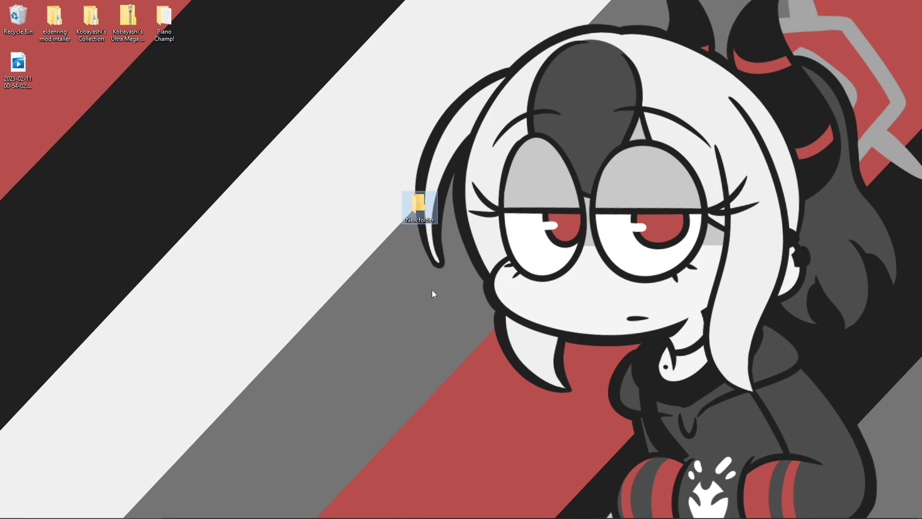
drag(407, 202, 408, 155)
Switch to FL Studio, load Sytrus from the plugin database into the piano roll and open its editor window
click(338, 509)
drag(687, 58, 737, 22)
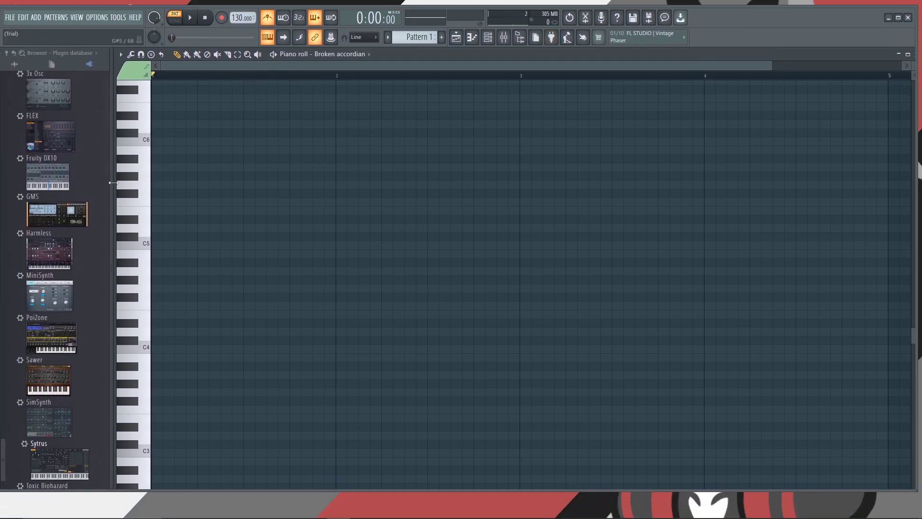
scroll(50, 271, down, 3)
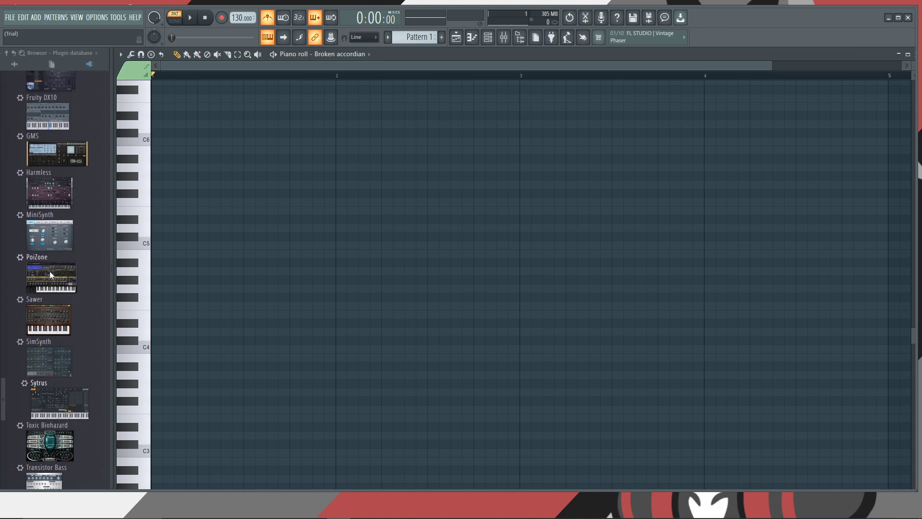
scroll(50, 274, down, 3)
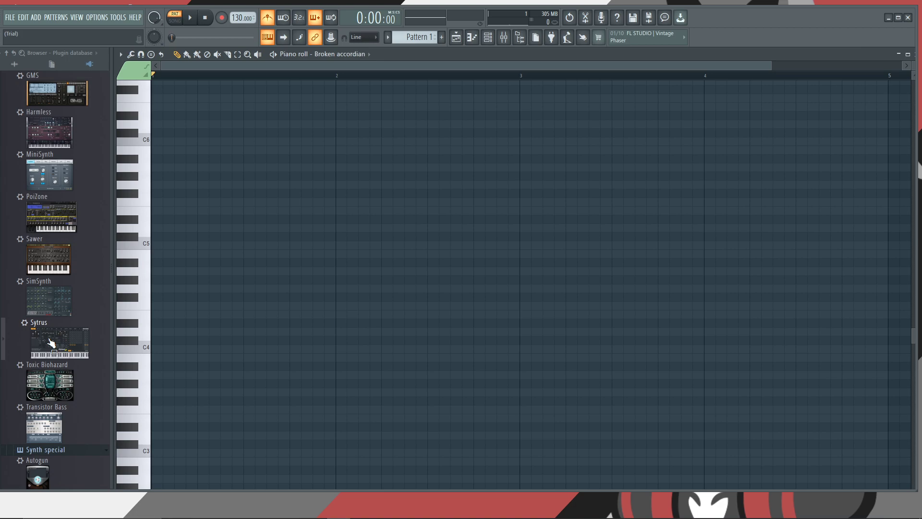
drag(50, 343, 398, 212)
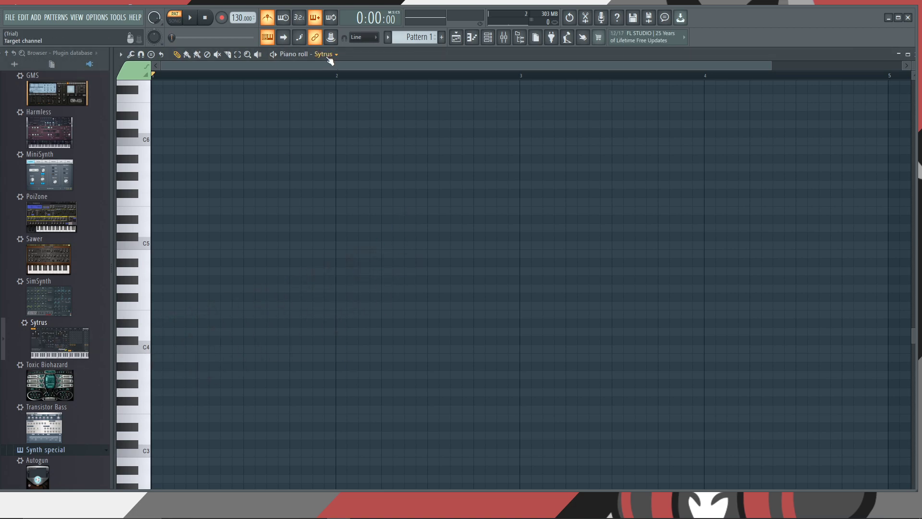
click(323, 55)
click(326, 120)
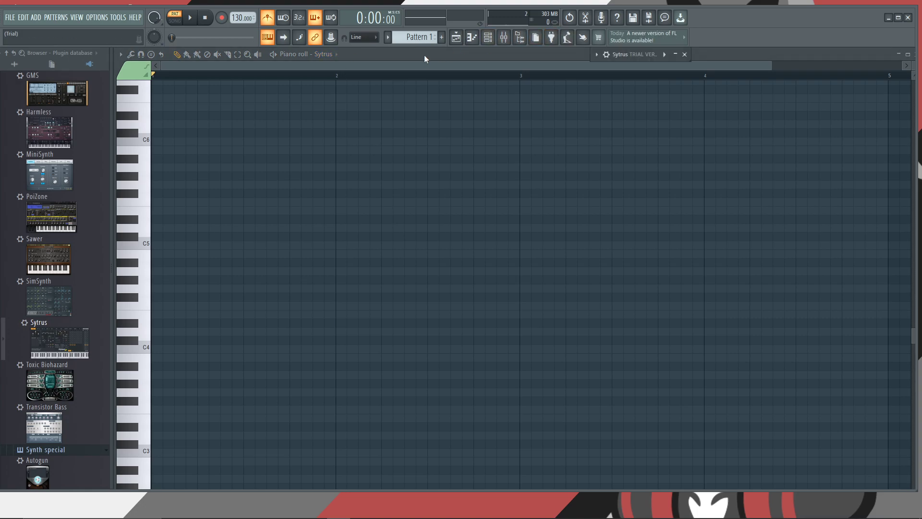
click(675, 54)
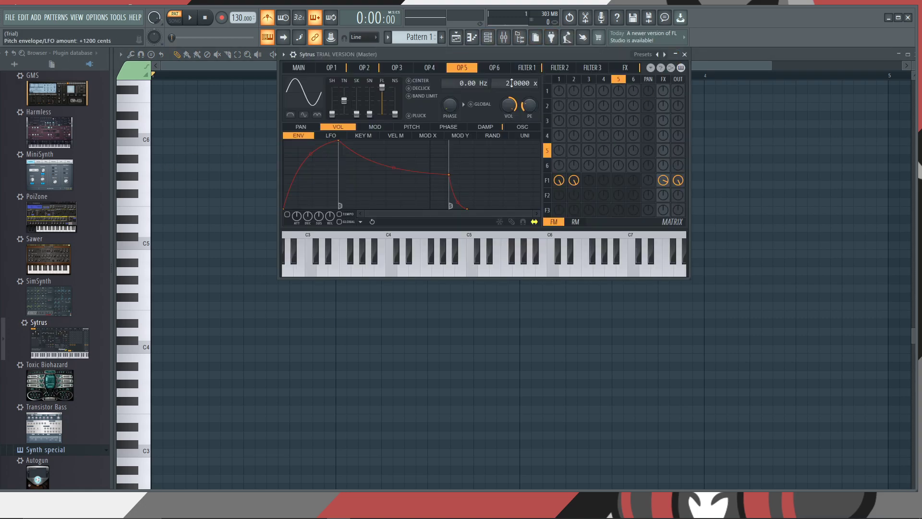
Load the Nautilus preset in Sytrus and play a few test notes
drag(511, 56, 444, 84)
click(575, 82)
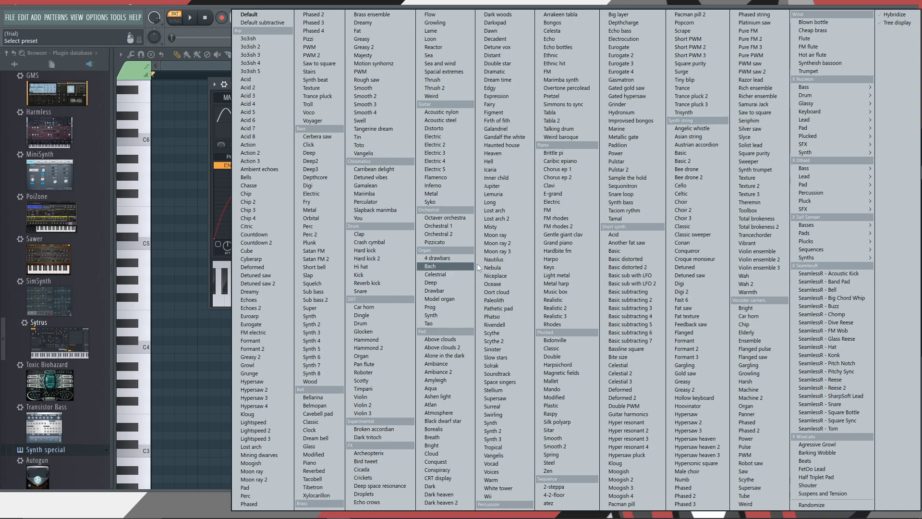
click(507, 259)
key(b)
key(n)
key(b)
key(c)
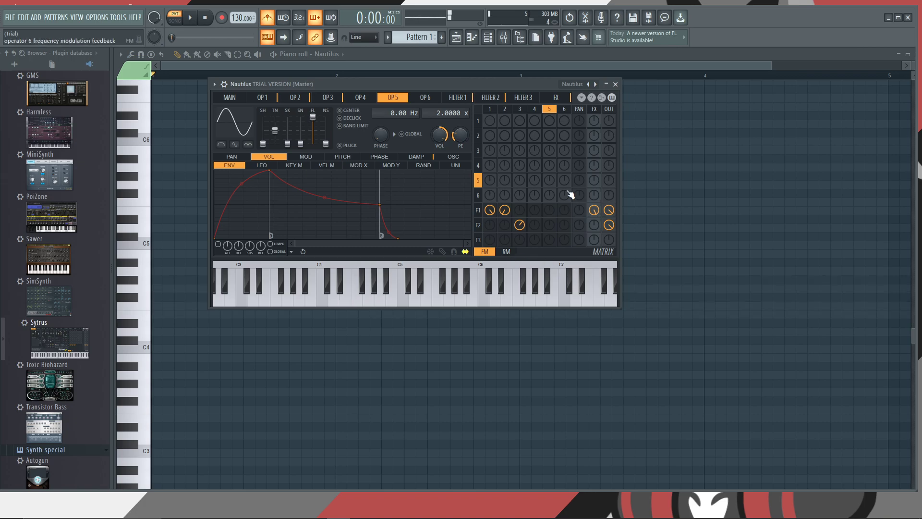
Load the Broken accordian preset in Sytrus and play several notes to hear its sound
click(579, 85)
click(576, 86)
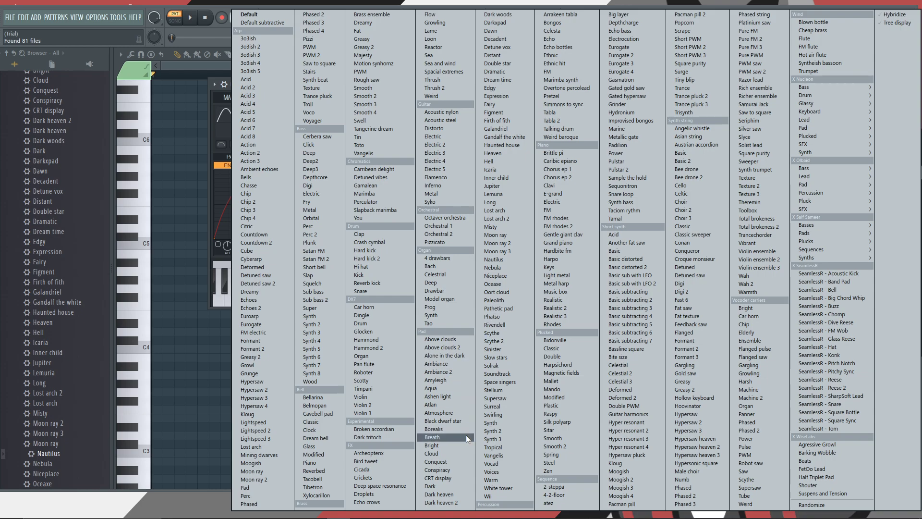
click(393, 428)
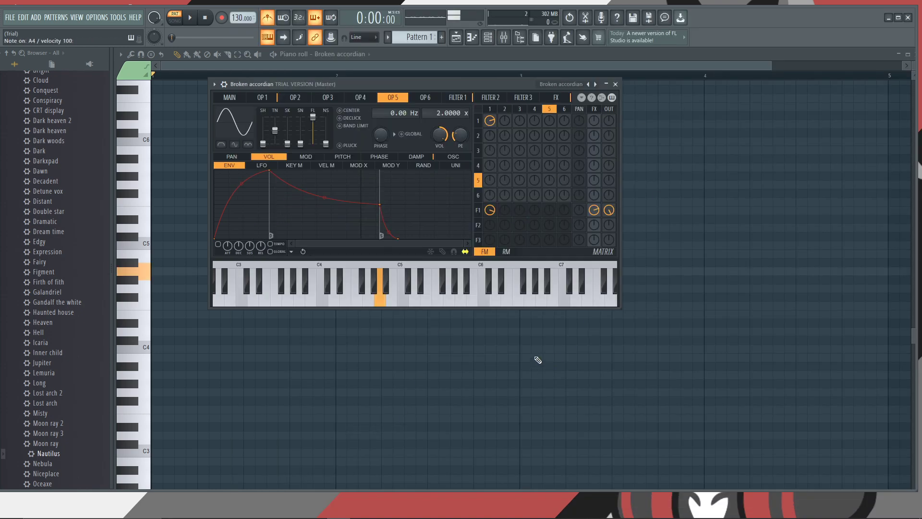
key(c)
key(x)
key(c)
key(v)
key(n)
key(n)
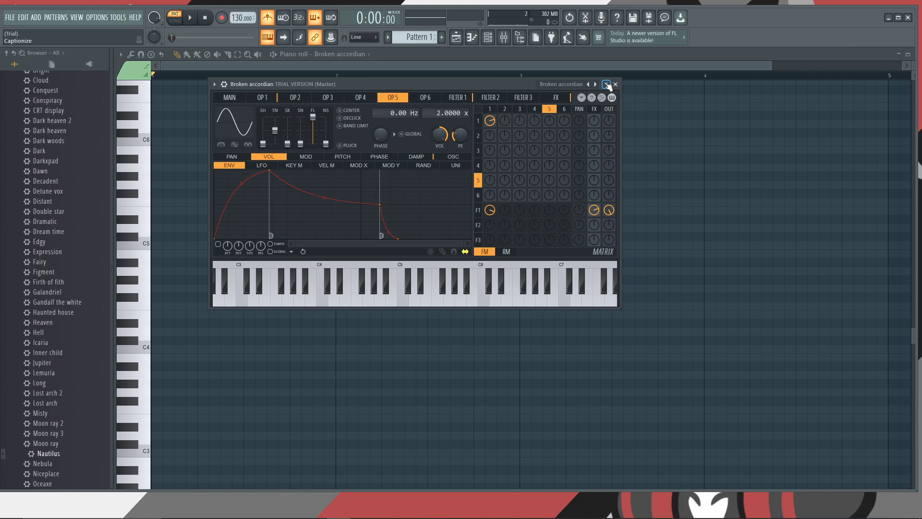
Collapse the synth window out of the way and draw a C4 note about 6.5 bars long from the pattern's start
drag(499, 83, 594, 120)
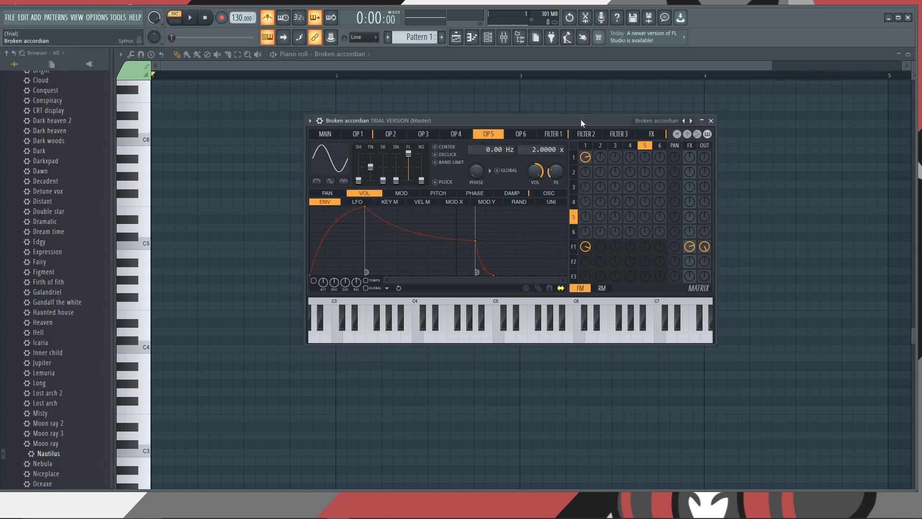
click(702, 121)
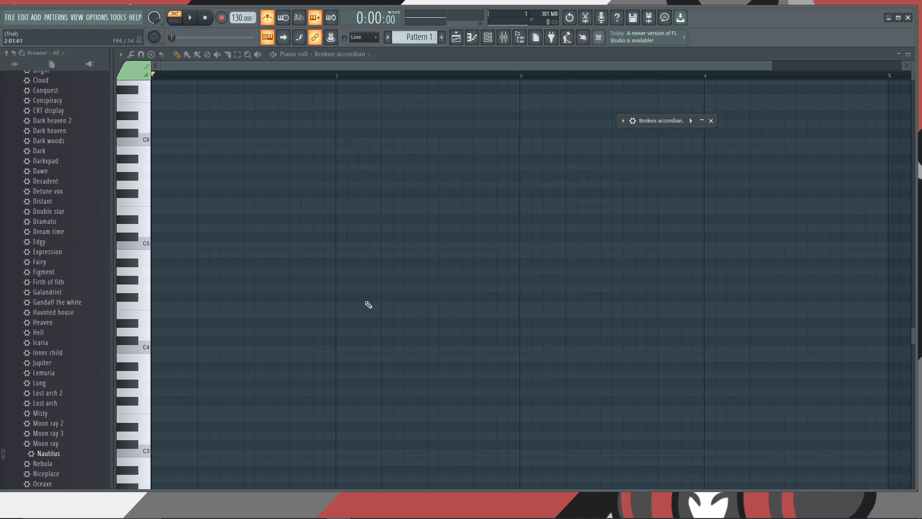
drag(680, 120, 742, 66)
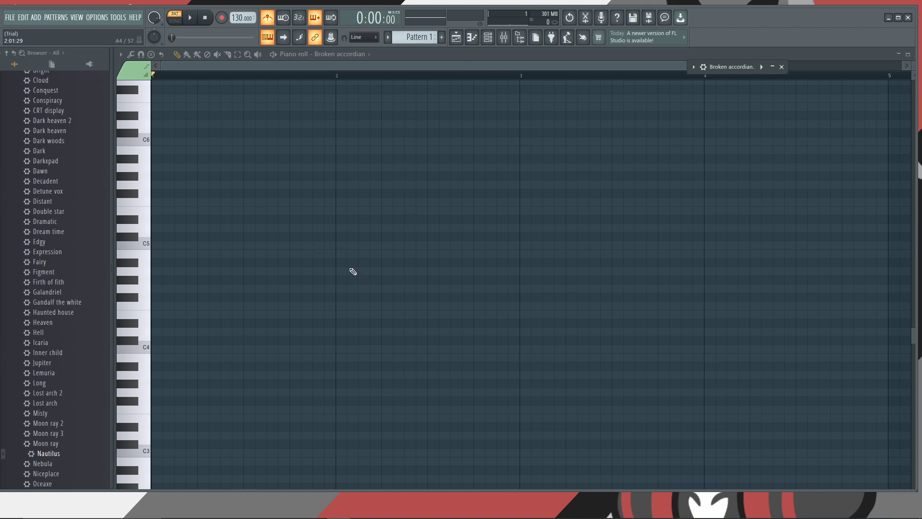
click(175, 352)
drag(265, 350, 212, 349)
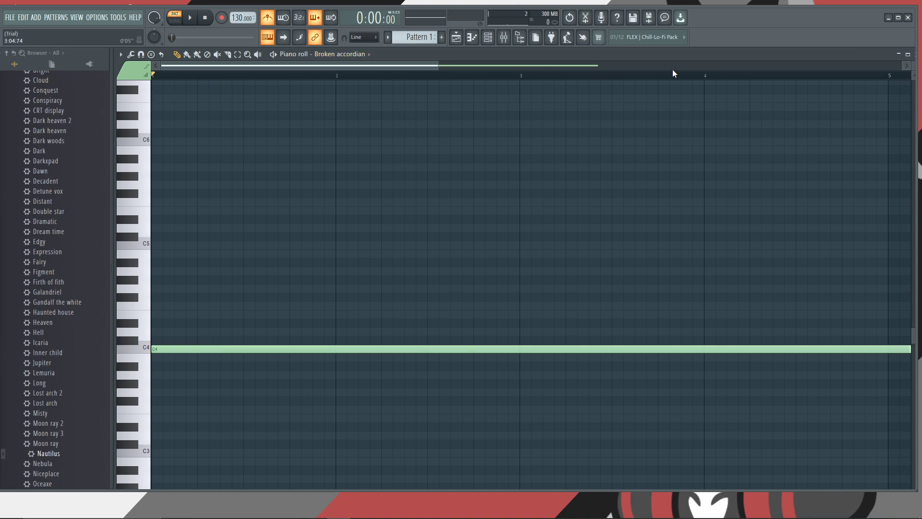
Check the pattern's length by moving the song position to its end with minute-second-centisecond time, and return to the start
drag(171, 38, 253, 38)
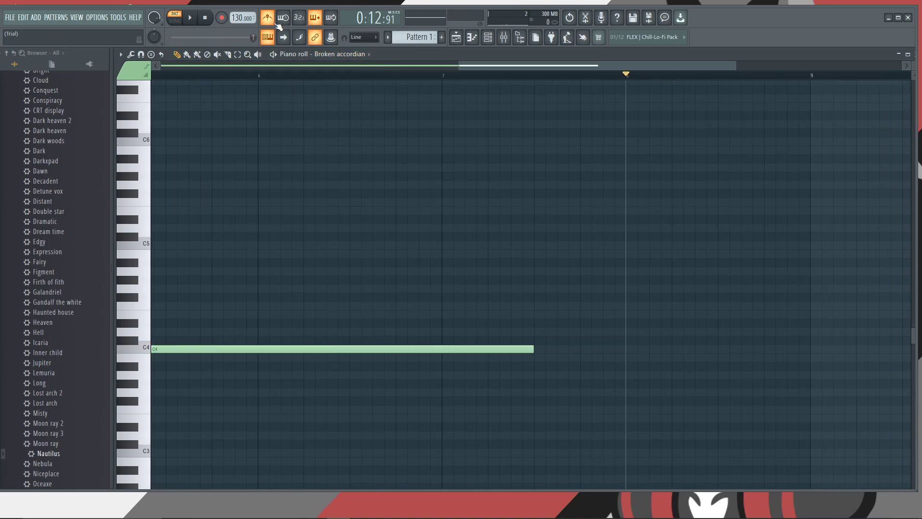
click(384, 19)
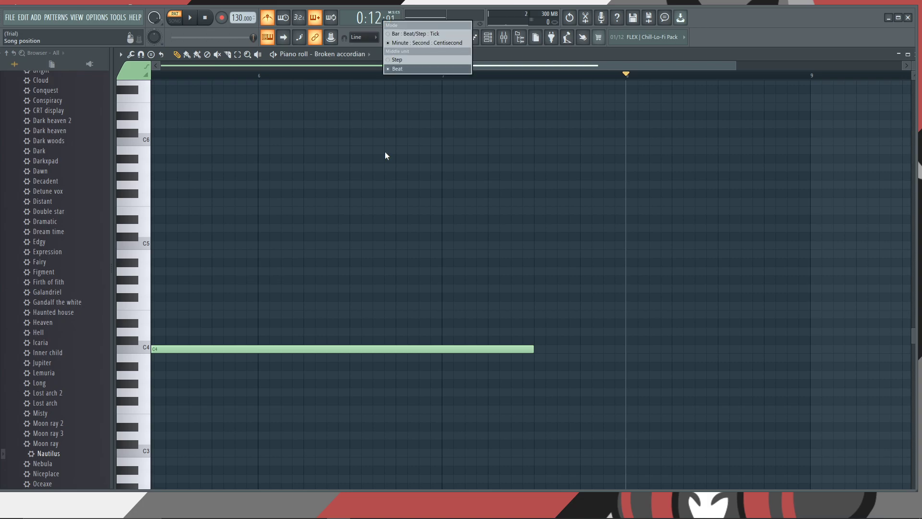
click(417, 42)
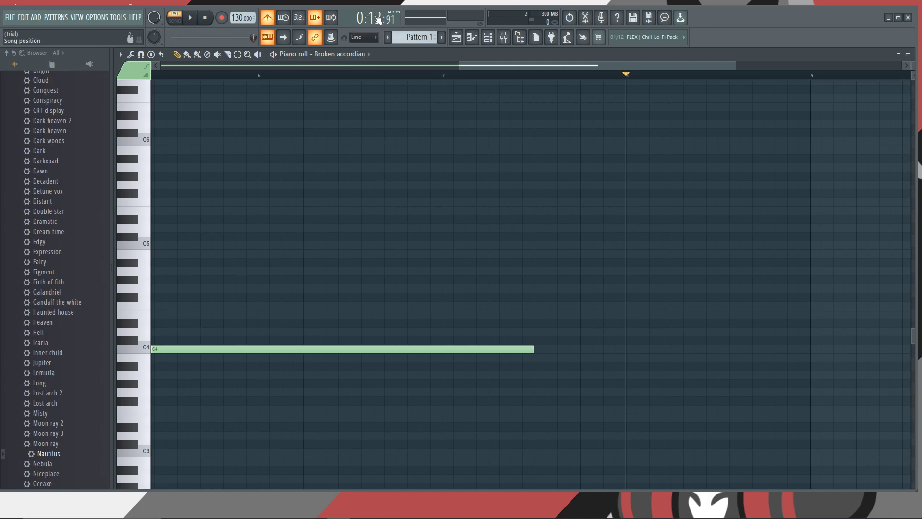
click(383, 17)
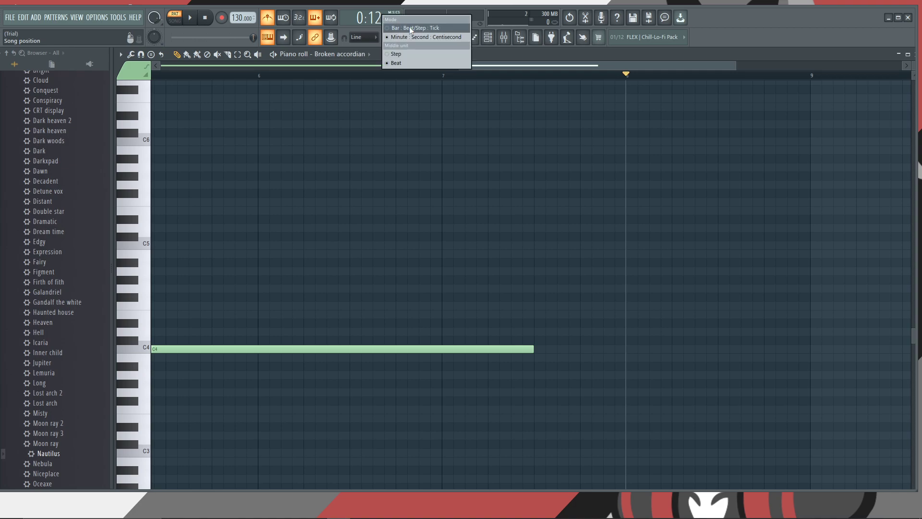
click(451, 37)
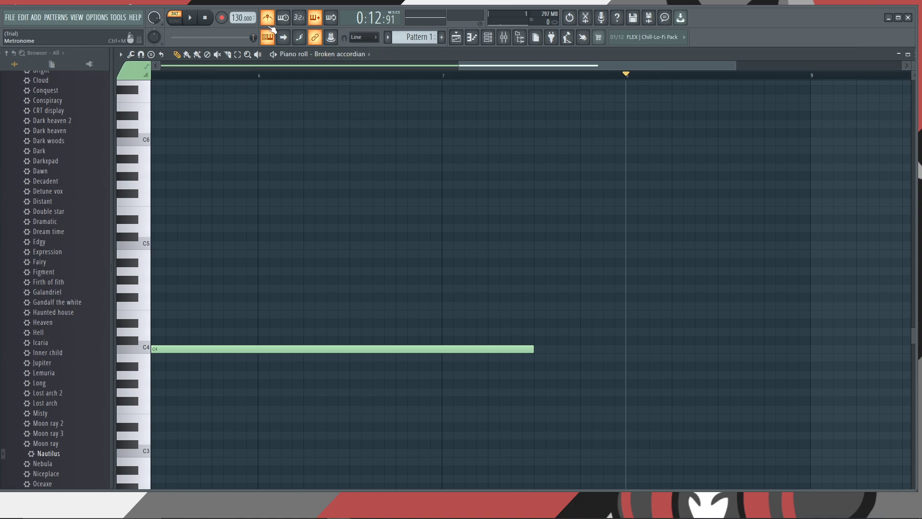
click(205, 20)
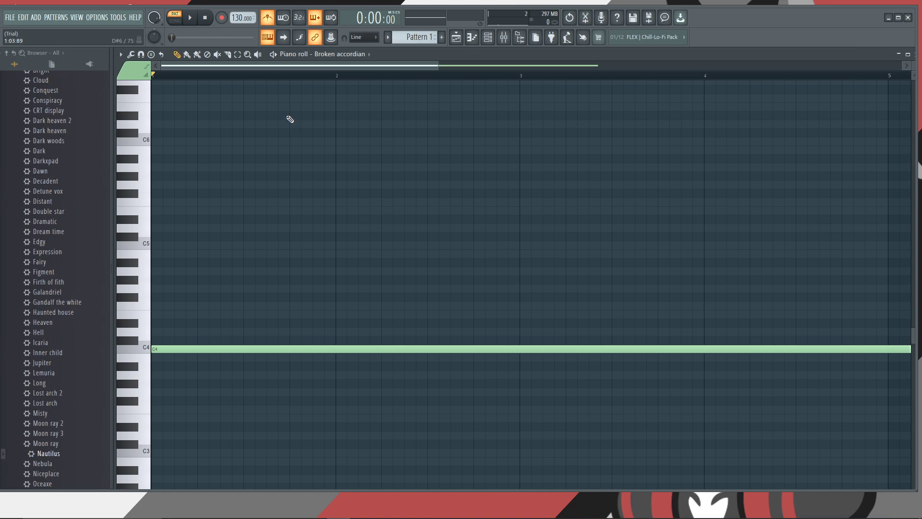
Audition the C keys of different octaves on the piano roll keyboard, including C4 and C6
scroll(159, 311, up, 1)
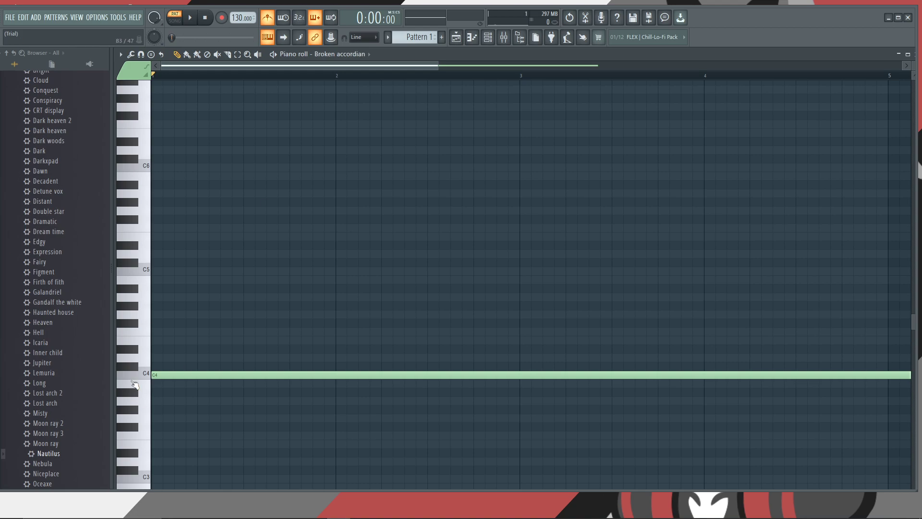
click(137, 372)
click(173, 378)
click(147, 166)
click(147, 274)
Minimize FL Studio and open the Melancholic Piano folder inside Pianos from the desktop's Piano Champ! folder
click(889, 19)
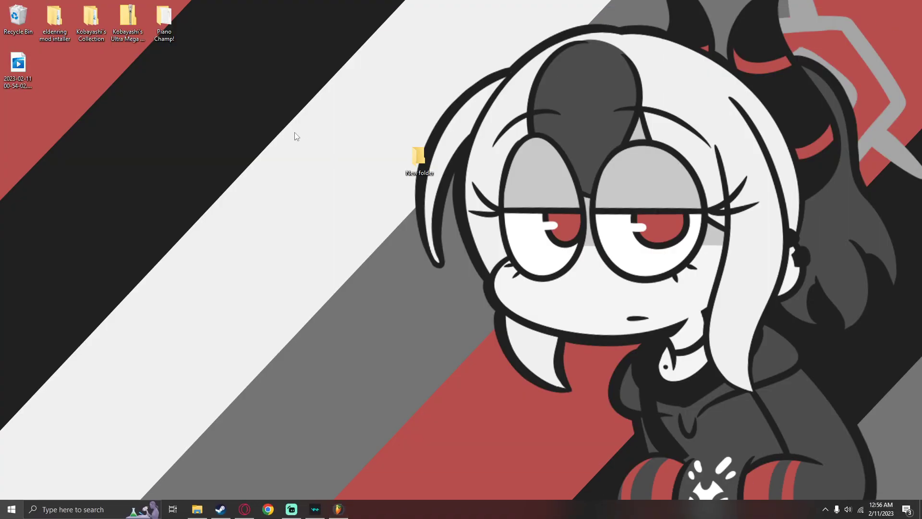
double_click(164, 19)
drag(569, 31, 521, 33)
double_click(495, 96)
double_click(494, 87)
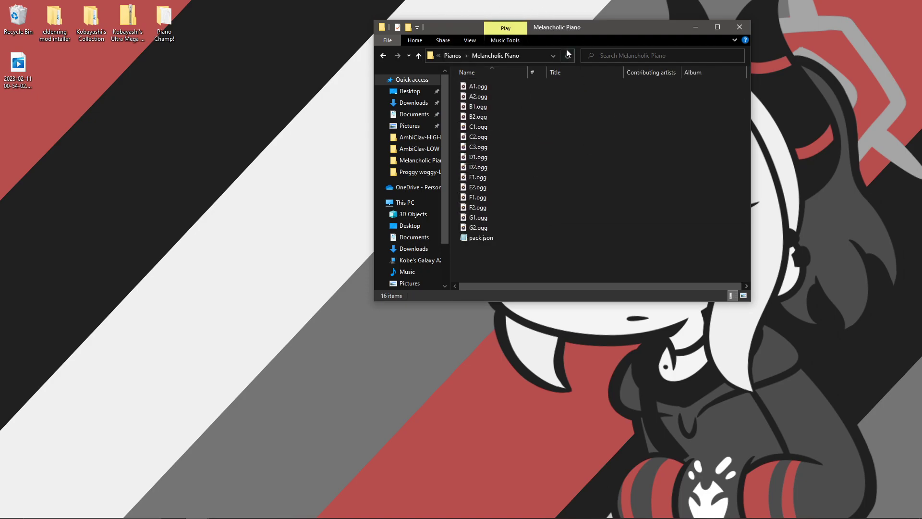
drag(588, 28, 648, 7)
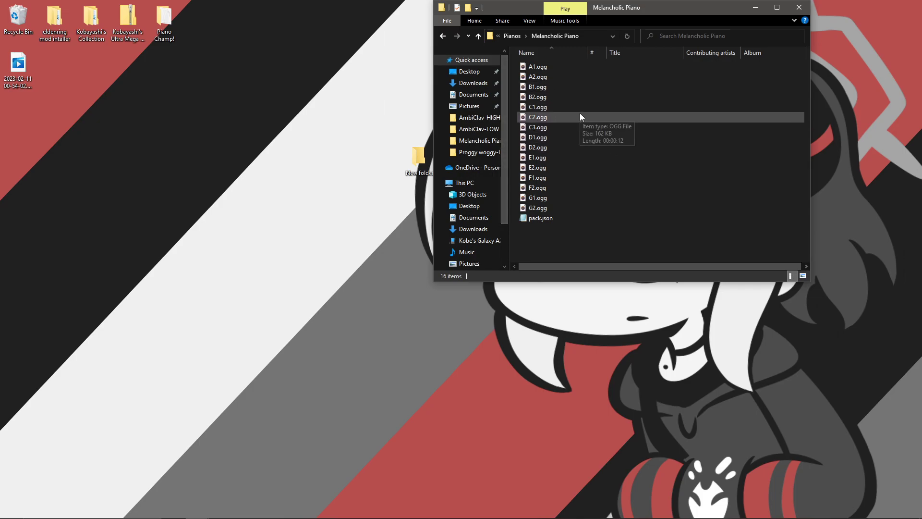
Play the C1.ogg and C3.ogg samples, closing the music player after each one
double_click(551, 106)
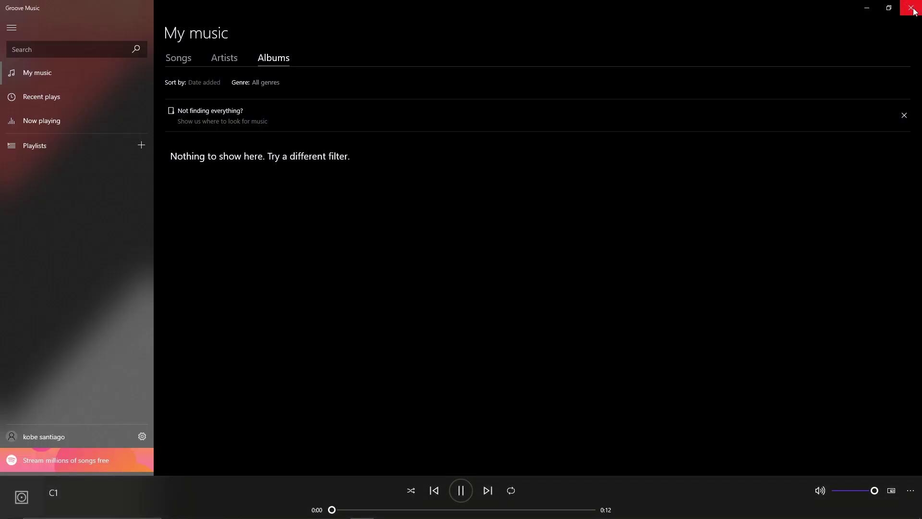
click(912, 7)
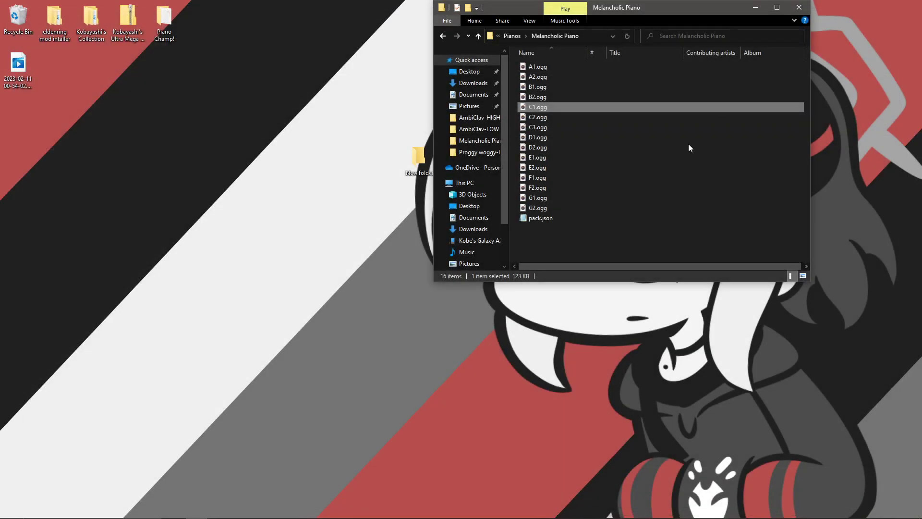
double_click(567, 127)
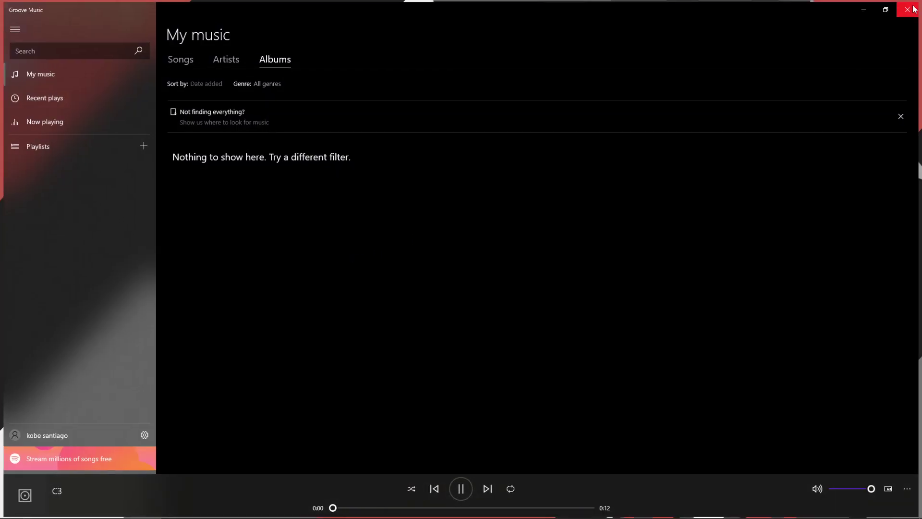
click(911, 8)
Arrange the Melancholic Piano window beside the new desktop folder so both are accessible
drag(612, 2, 534, 41)
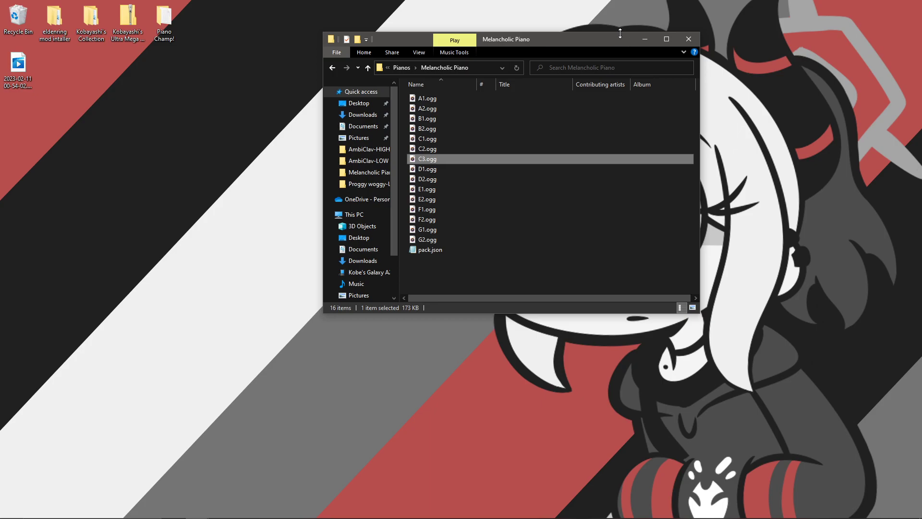
drag(581, 47, 750, 27)
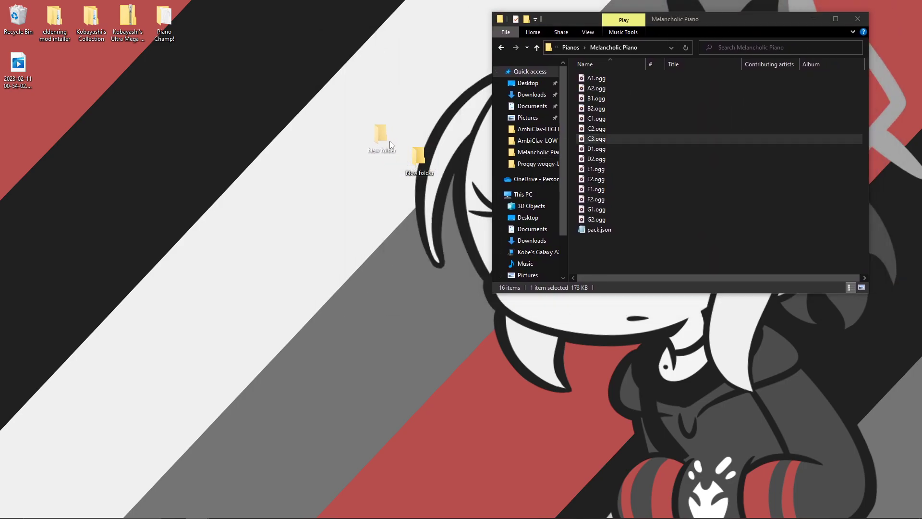
drag(390, 140, 391, 161)
drag(751, 22, 730, 14)
Copy pack.json from the Melancholic Piano folder into the new folder on the desktop
click(621, 220)
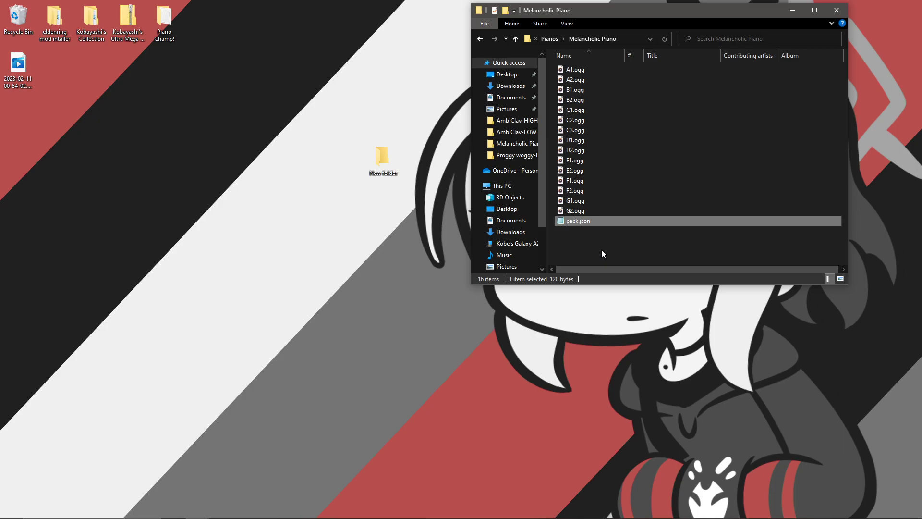
right_click(606, 223)
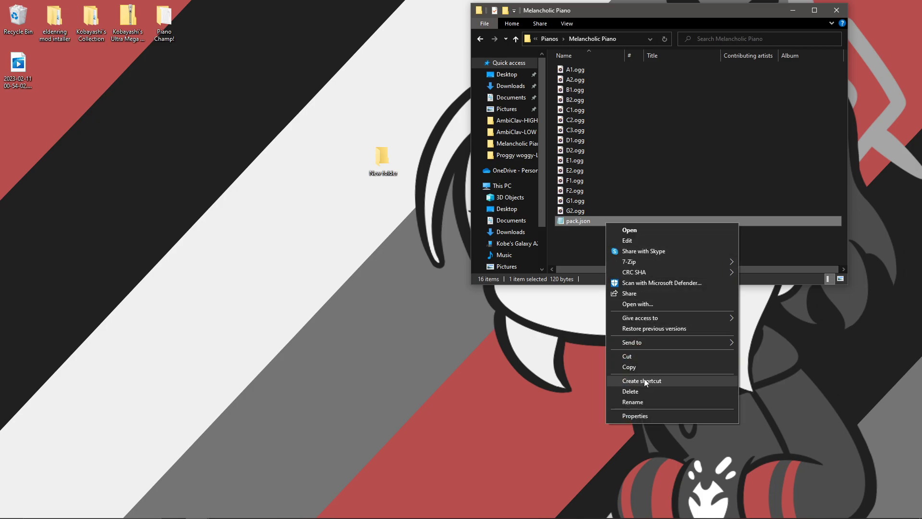
click(633, 367)
double_click(385, 158)
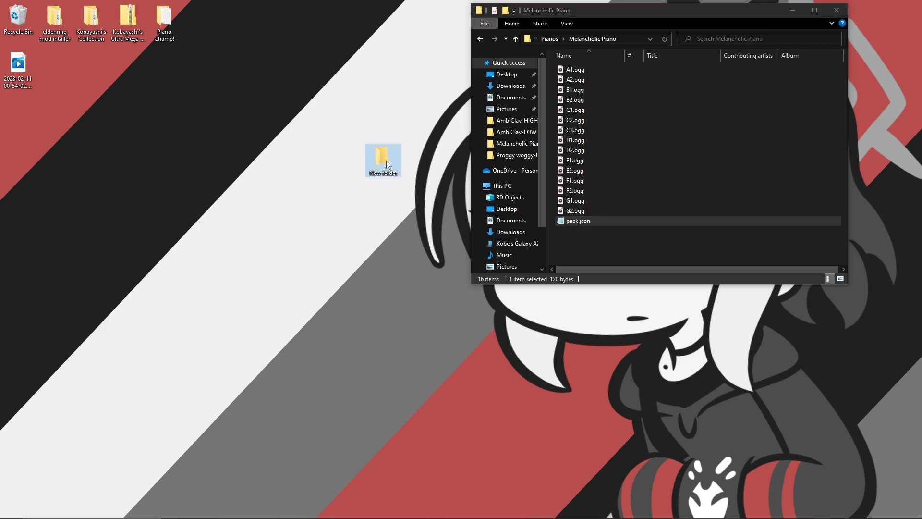
drag(666, 21, 246, 56)
right_click(287, 178)
click(330, 244)
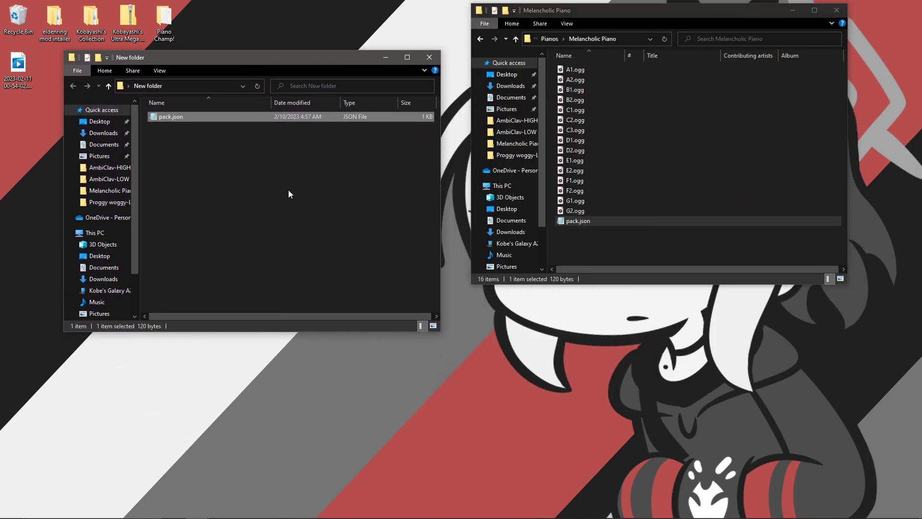
Close the Melancholic Piano window and move the new folder's window beside its desktop icon
click(835, 11)
drag(344, 58, 772, 28)
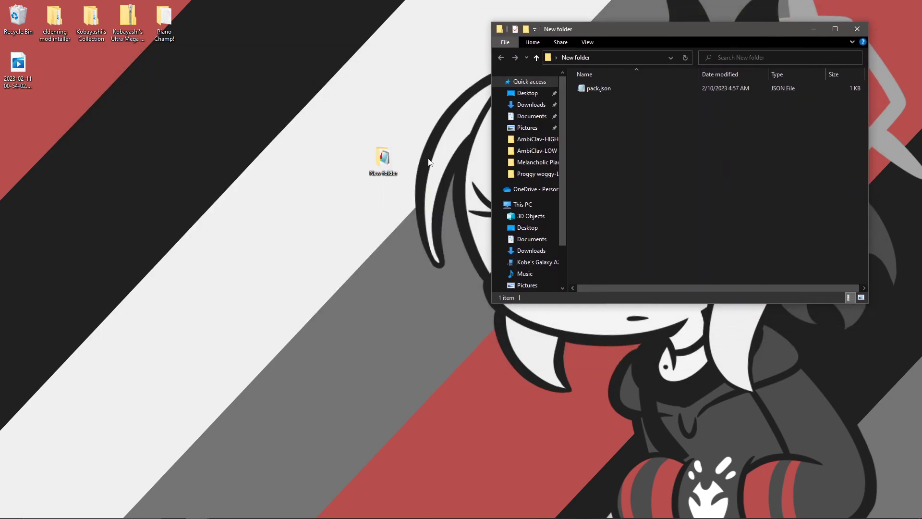
mouse_move(384, 158)
mouse_down()
mouse_move(223, 64)
mouse_move(388, 137)
mouse_move(384, 154)
mouse_up()
drag(610, 29, 575, 35)
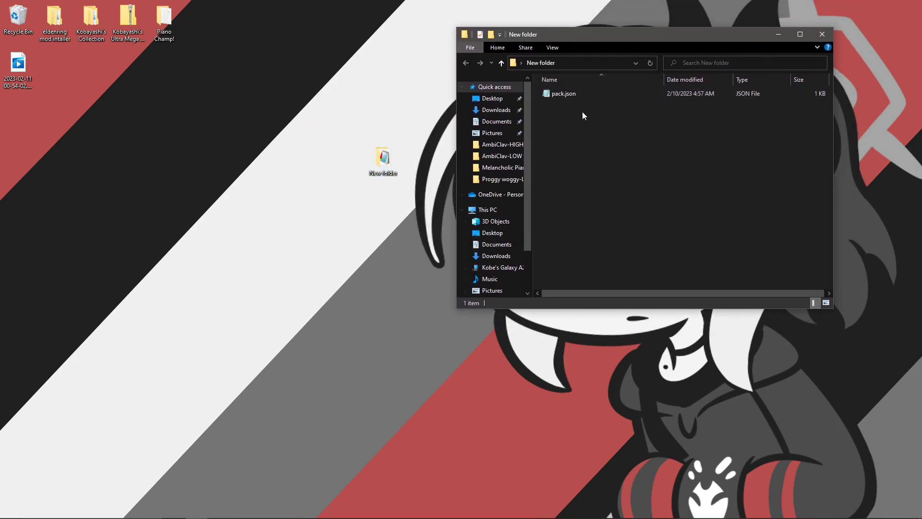
Open the new folder's pack.json in Notepad and highlight its contents
right_click(576, 96)
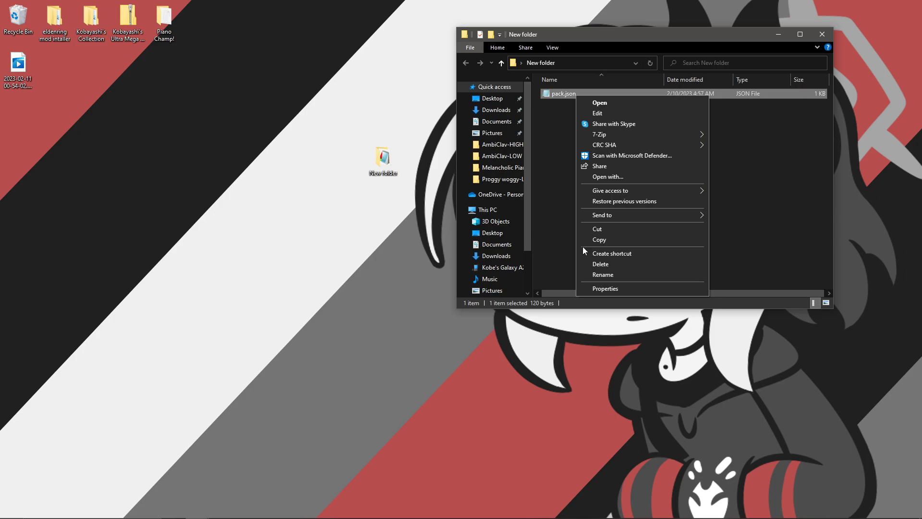
click(600, 103)
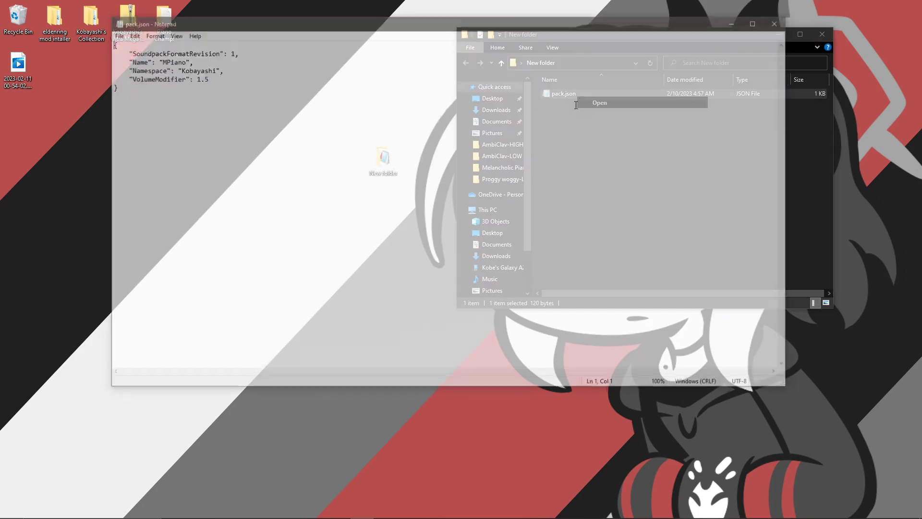
drag(228, 82, 146, 46)
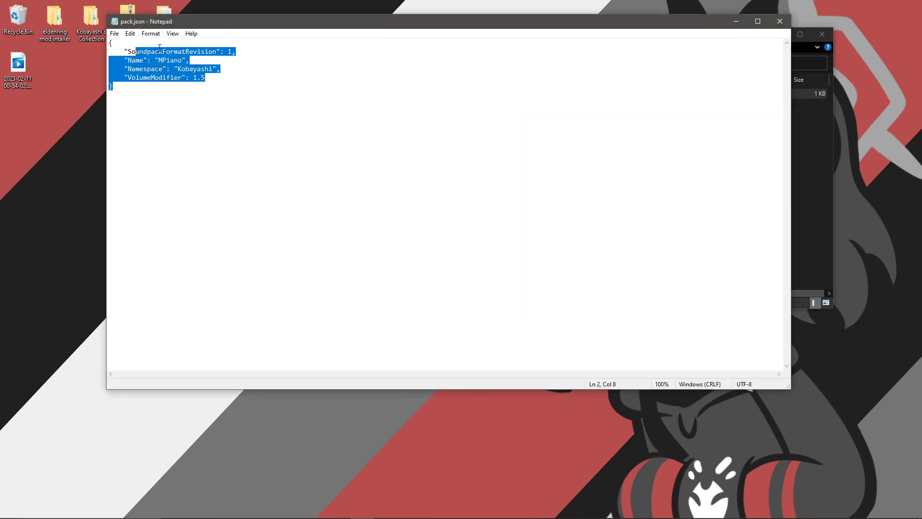
click(229, 88)
key(ctrl+a)
click(287, 73)
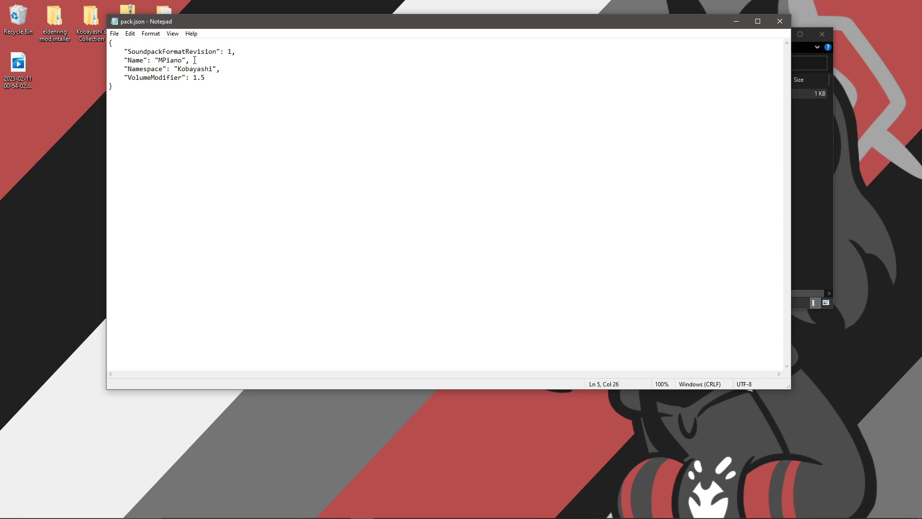
Review the Name and VolumeModifier entries in pack.json
drag(189, 60, 119, 60)
click(218, 92)
drag(212, 77, 124, 78)
click(238, 108)
drag(239, 24, 293, 32)
drag(256, 68, 178, 67)
click(268, 67)
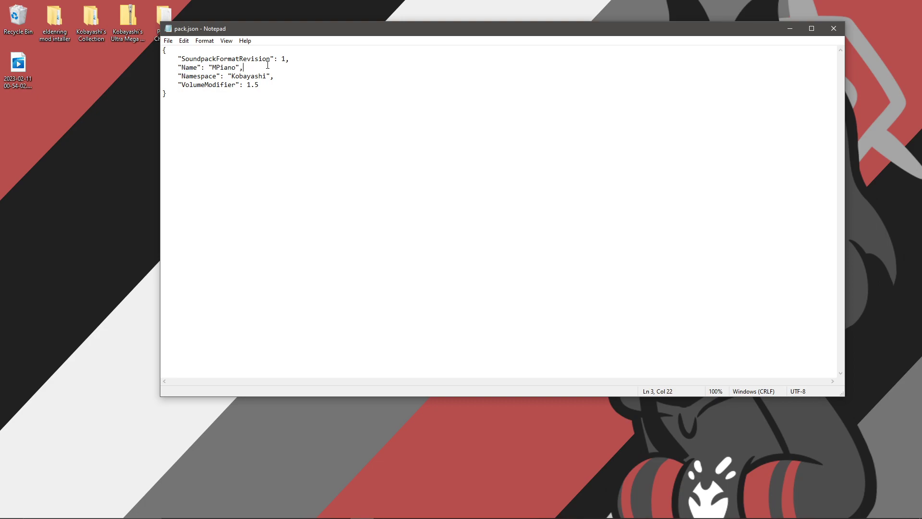
Set the Name value in pack.json to "Baccordian"
drag(235, 67, 214, 67)
click(235, 67)
key(BackSpace)
text(Baccon)
text(dian)
Save the edited pack.json with its VolumeModifier kept at 1.5, and close it
click(168, 41)
click(321, 136)
drag(262, 87, 249, 88)
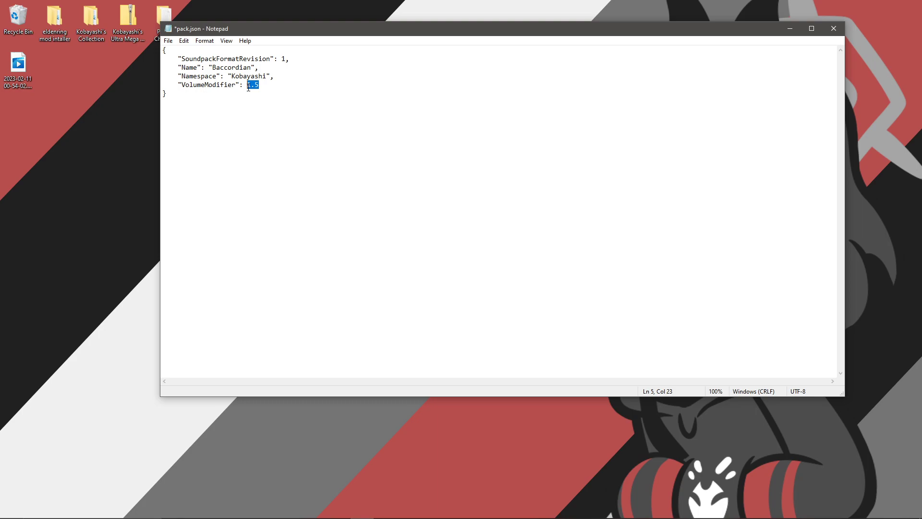
click(251, 120)
click(168, 40)
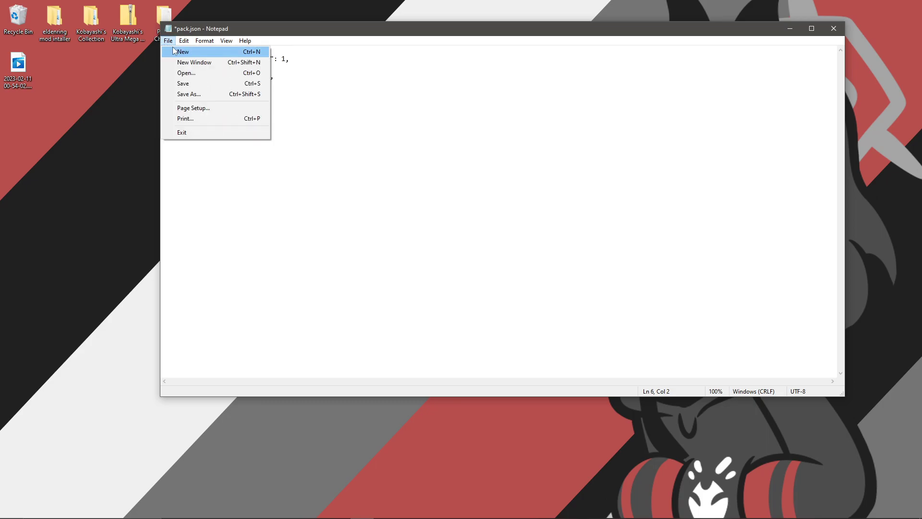
click(196, 84)
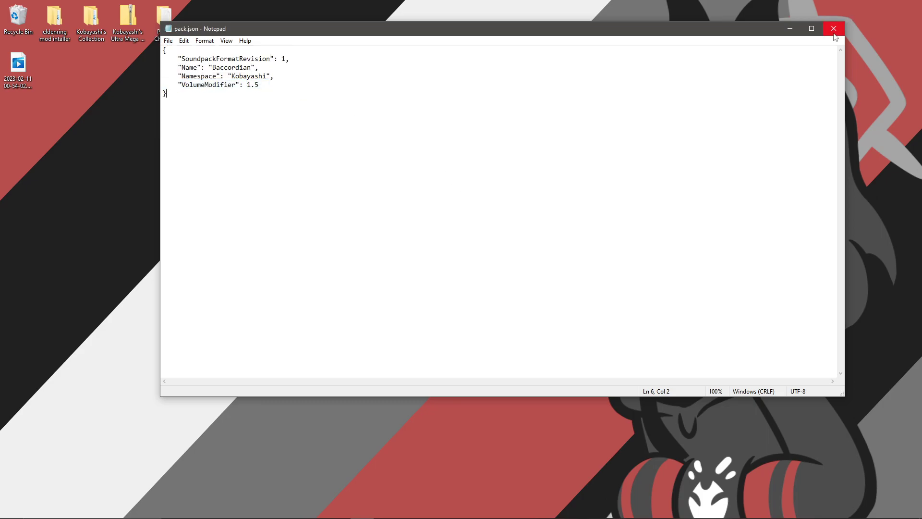
click(833, 28)
drag(616, 34, 602, 49)
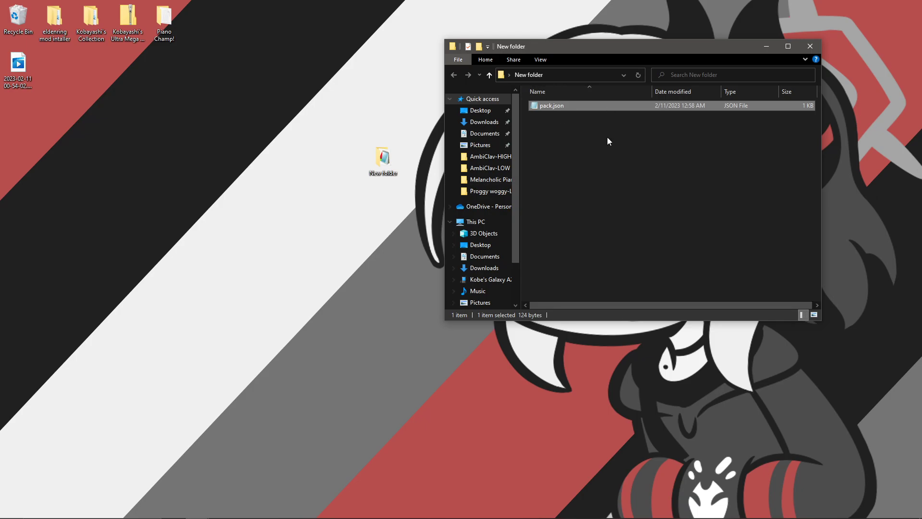
click(620, 214)
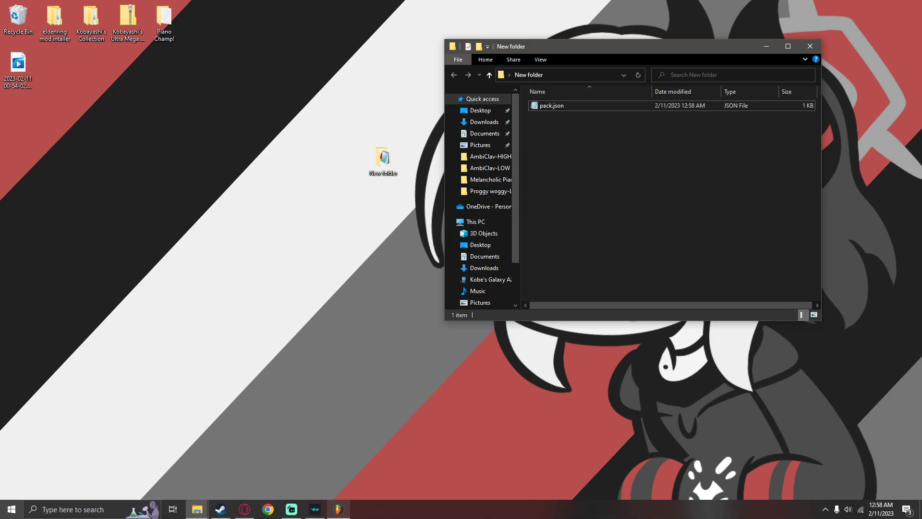
Switch to FL Studio and audition the C4 key on the piano roll keyboard
click(339, 509)
mouse_move(732, 22)
mouse_down()
mouse_move(751, 13)
mouse_move(735, 27)
mouse_up()
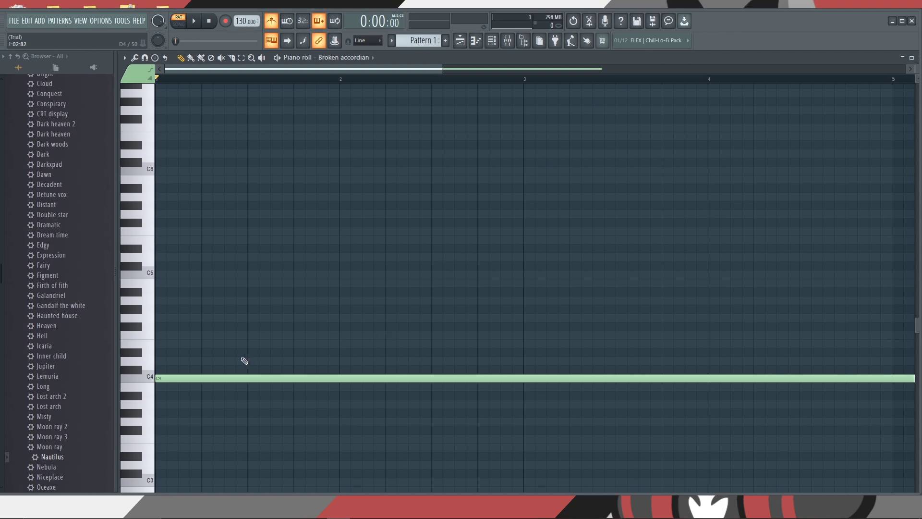
scroll(202, 360, up, 3)
scroll(192, 361, down, 3)
click(150, 379)
Start an OGG file export and choose the desktop's New folder as the destination
click(14, 20)
mouse_move(33, 106)
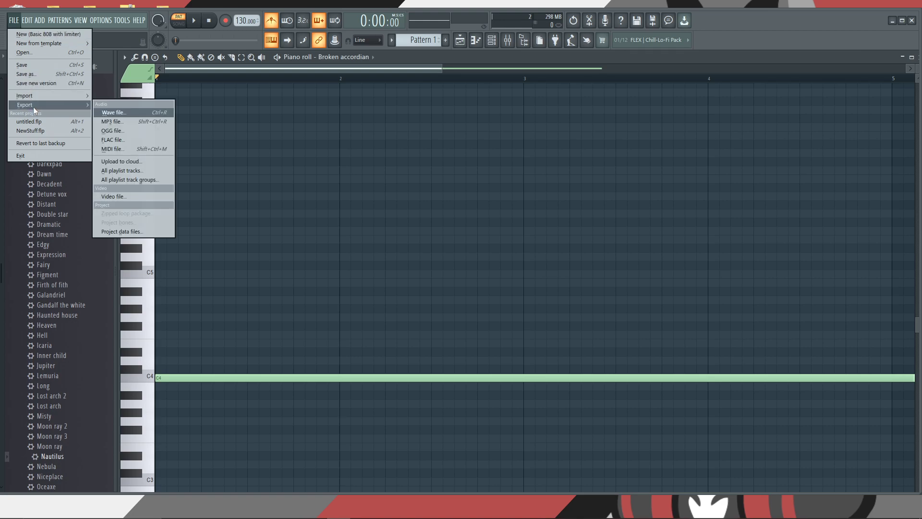
click(127, 130)
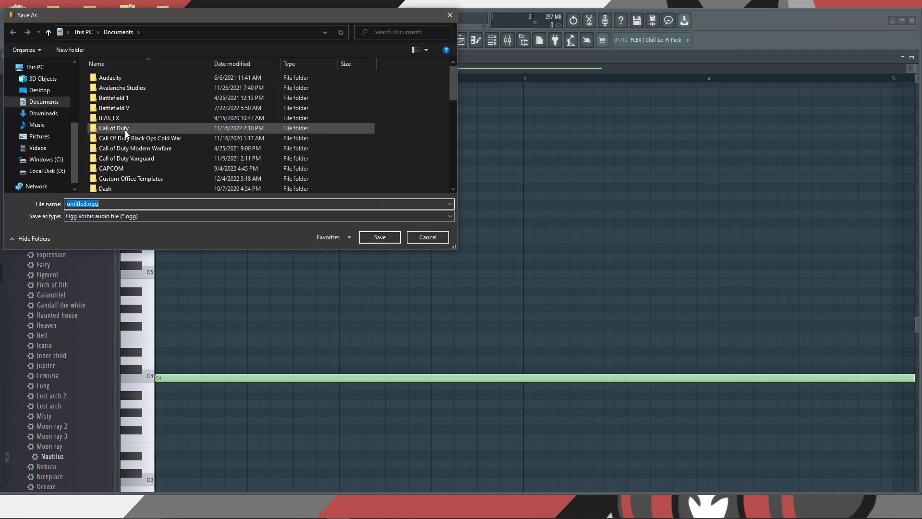
click(48, 94)
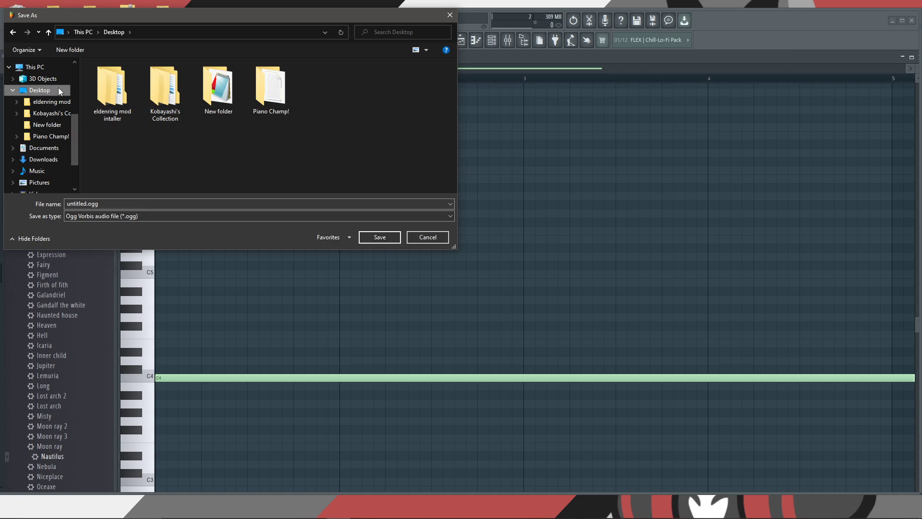
double_click(211, 90)
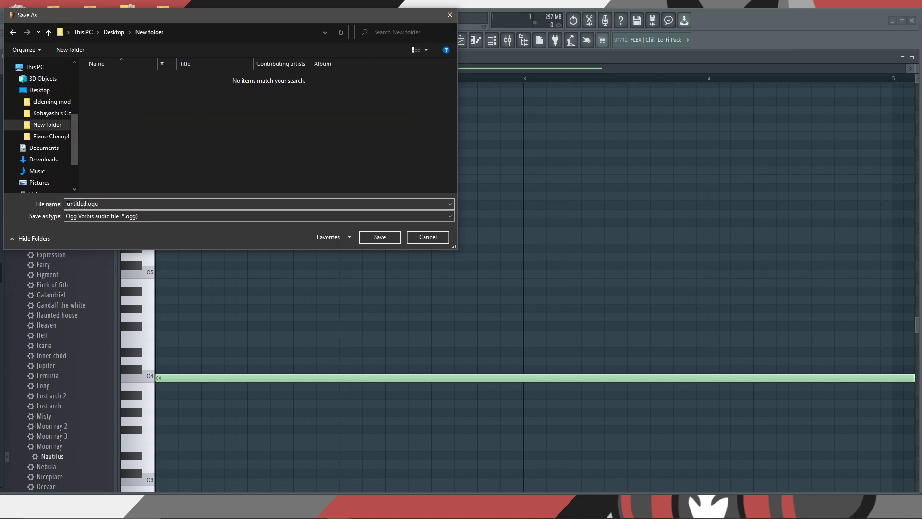
Name the export C1.ogg and render the pattern in OGG format
double_click(86, 203)
click(86, 204)
key(BackSpace)
key(BackSpace)
key(BackSpace)
key(BackSpace)
key(BackSpace)
key(BackSpace)
key(BackSpace)
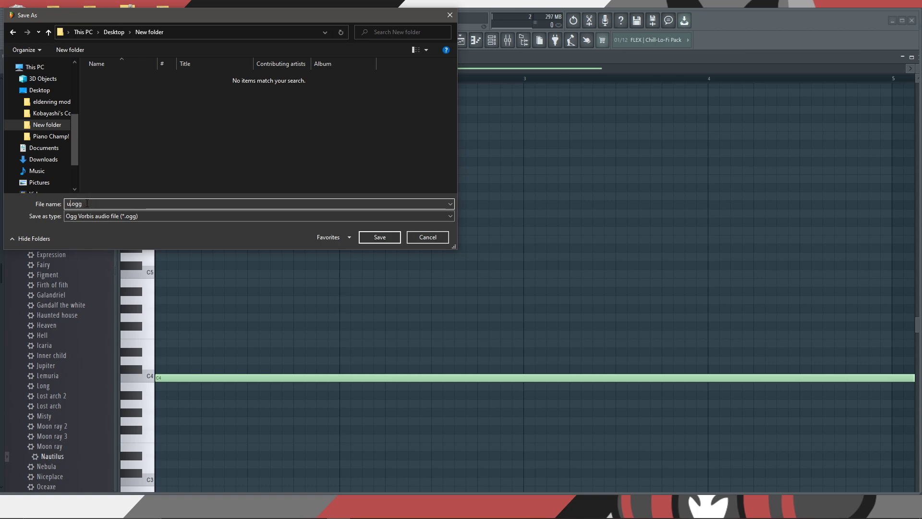
text(C1)
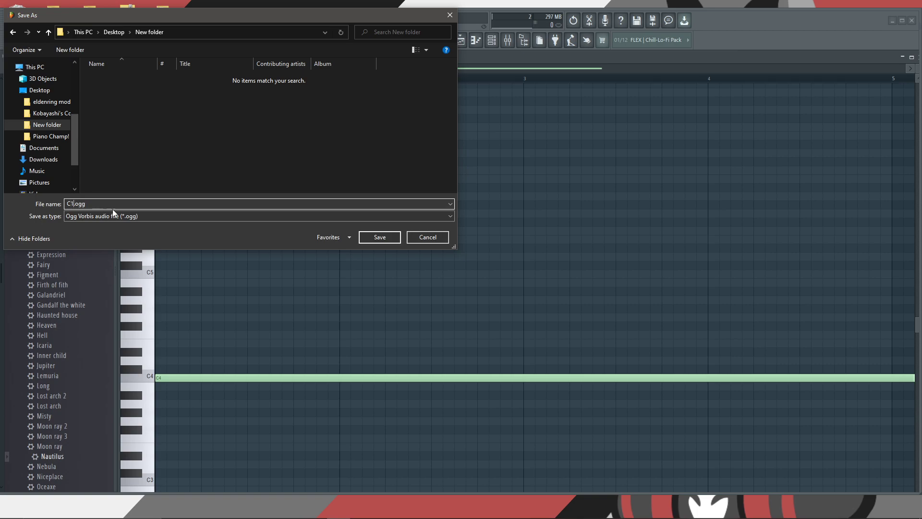
click(380, 237)
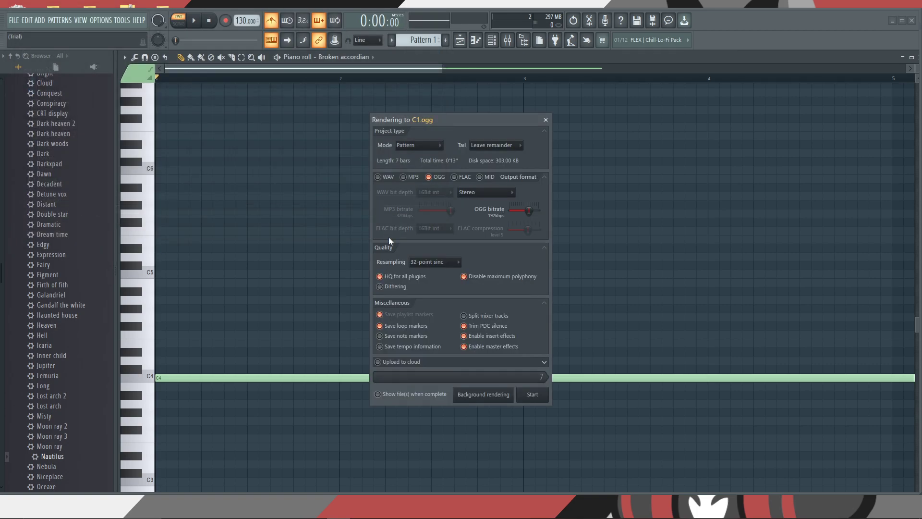
drag(464, 116, 483, 100)
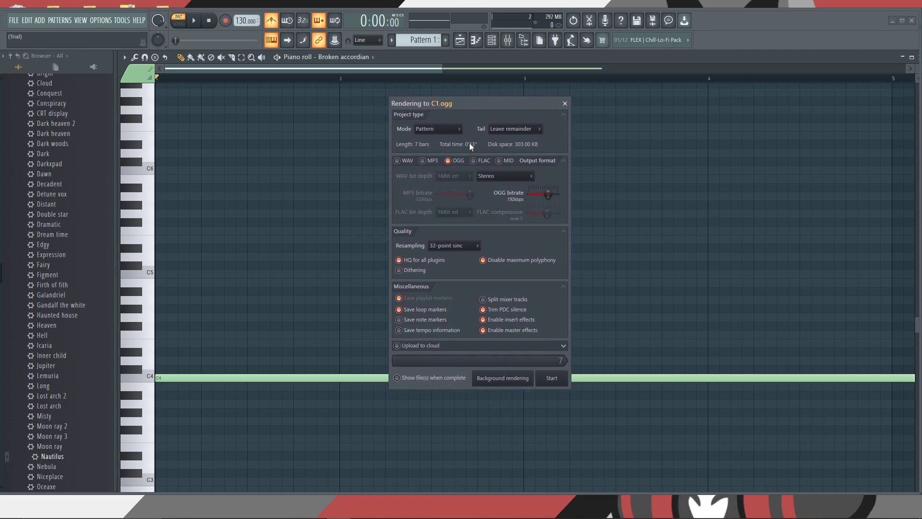
click(556, 379)
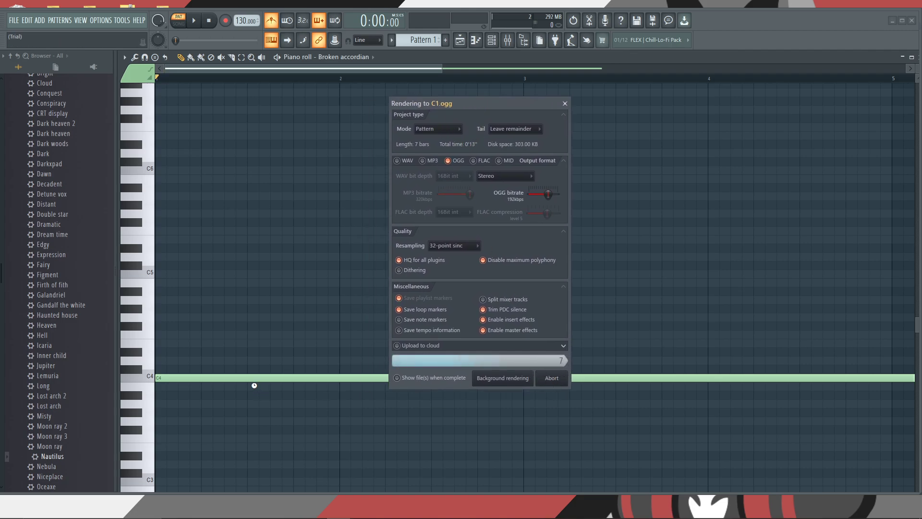
Play the exported C1.ogg from the new folder, then close the player and minimize the folder window
mouse_move(235, 514)
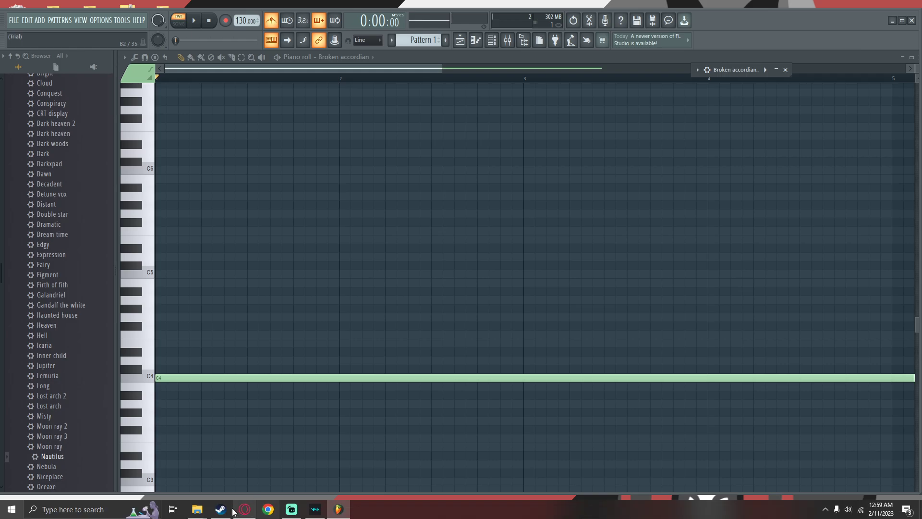
mouse_move(196, 509)
click(243, 473)
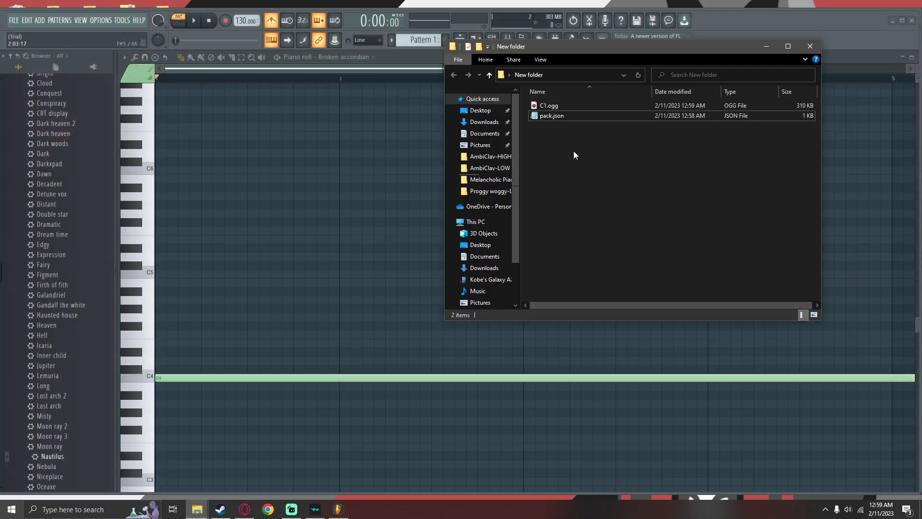
double_click(587, 108)
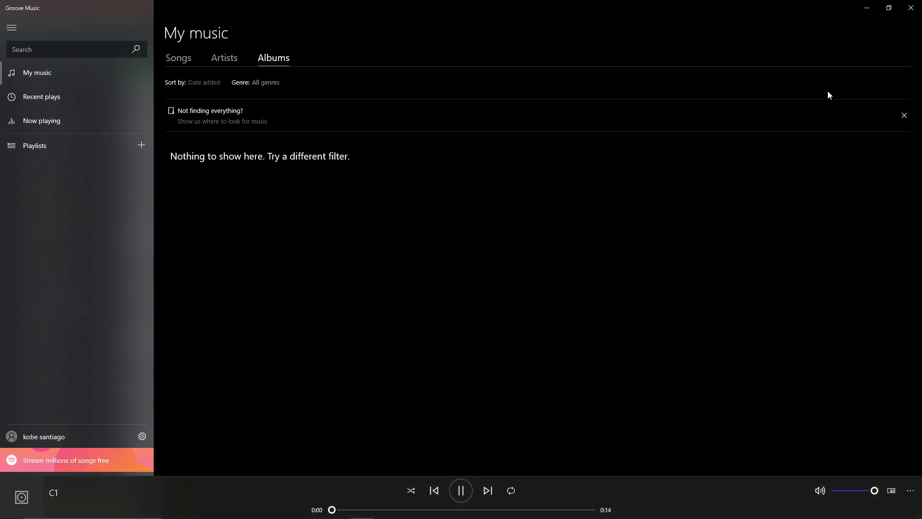
click(911, 8)
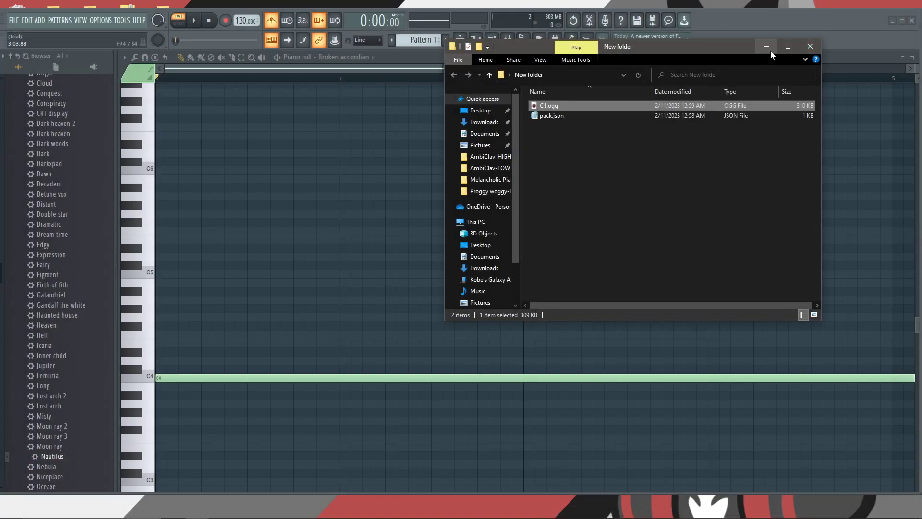
click(768, 49)
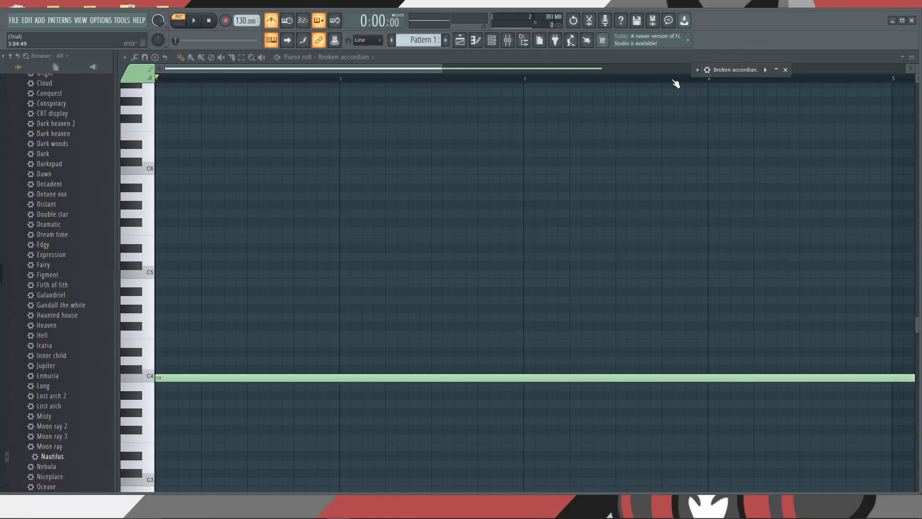
Audition the white keys from D4 up to C5 and several black keys between them on the piano roll keyboard
click(154, 365)
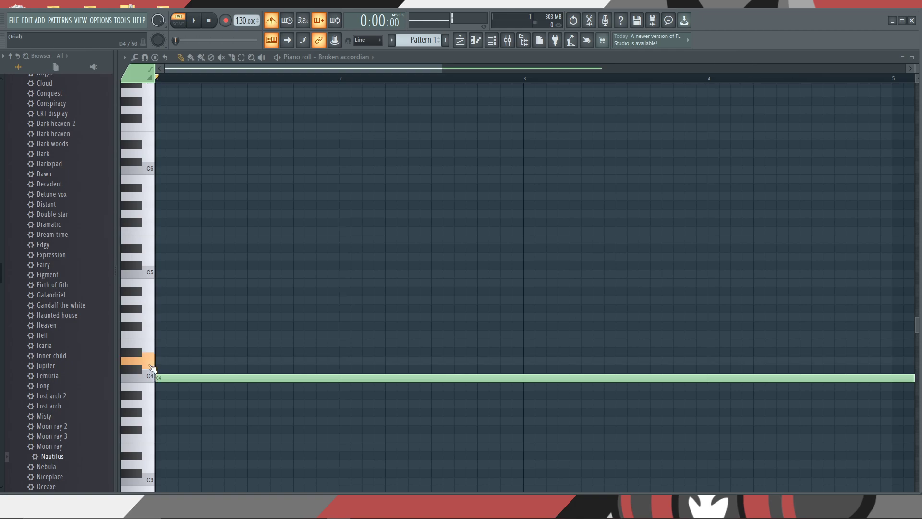
click(154, 336)
click(153, 321)
click(153, 305)
click(152, 278)
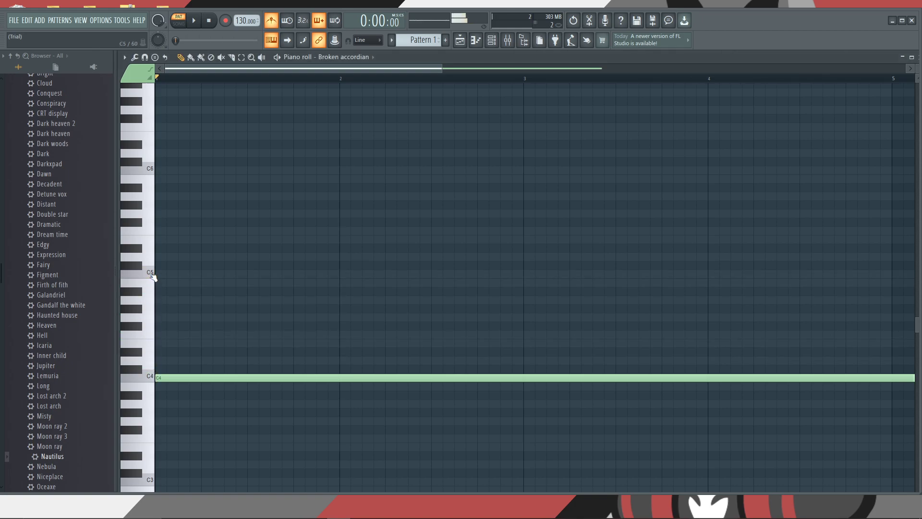
click(140, 370)
click(144, 355)
click(145, 328)
click(138, 293)
Move the long note up to D4 and start an OGG export into the desktop's New folder
drag(188, 380, 175, 360)
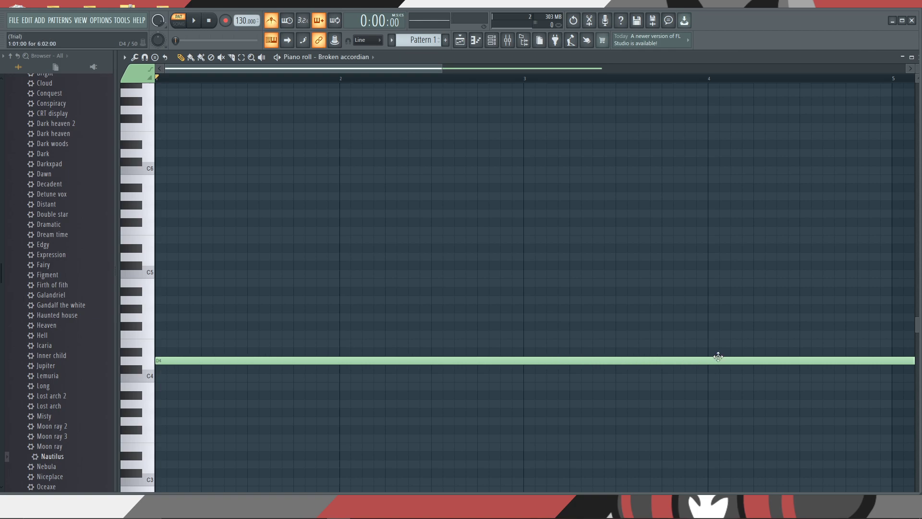
click(156, 360)
click(14, 20)
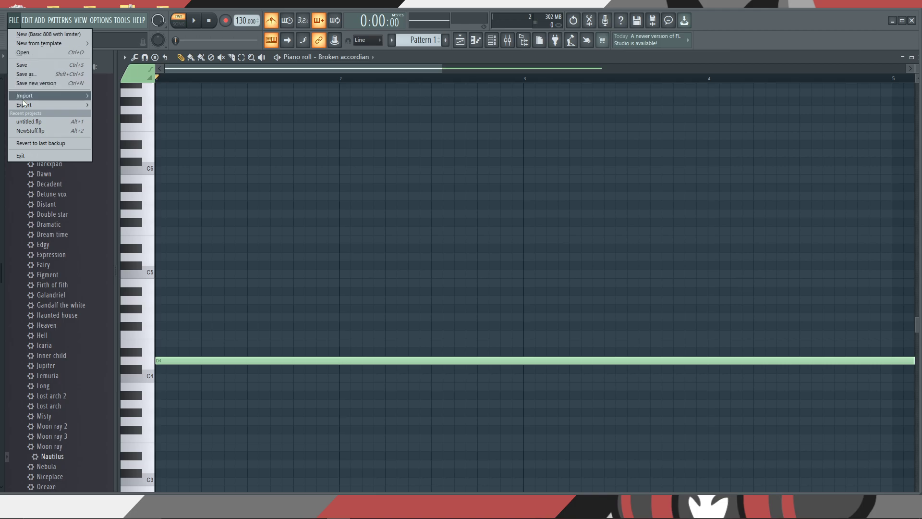
mouse_move(27, 106)
click(119, 131)
click(38, 90)
double_click(219, 86)
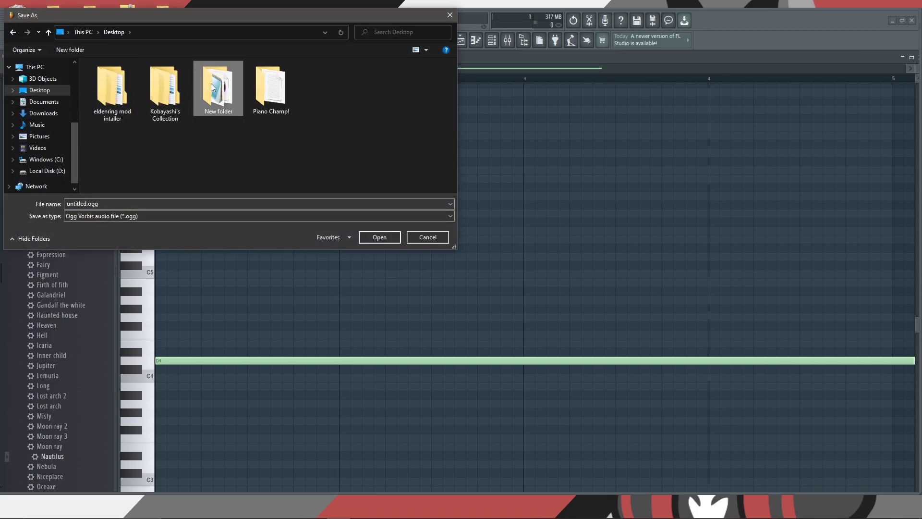
Name the export D1.ogg, save it and render the pattern
double_click(87, 203)
text(D)
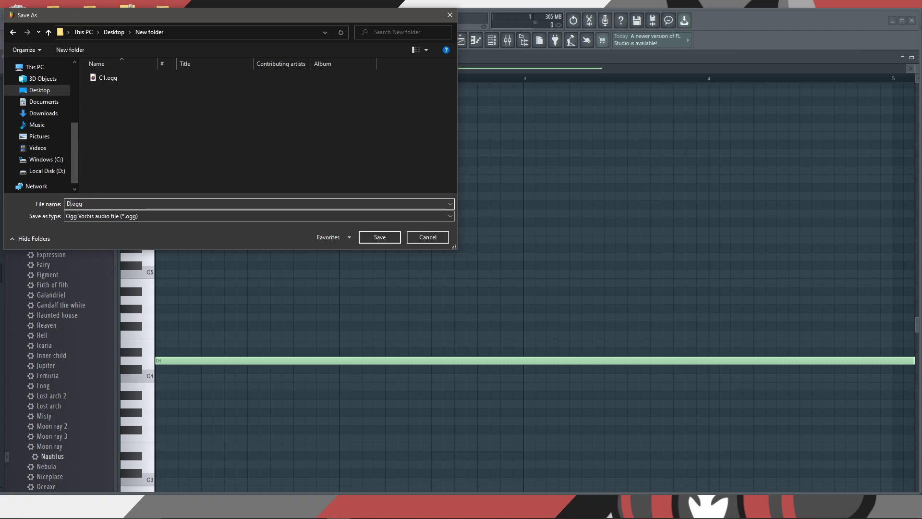
text(1)
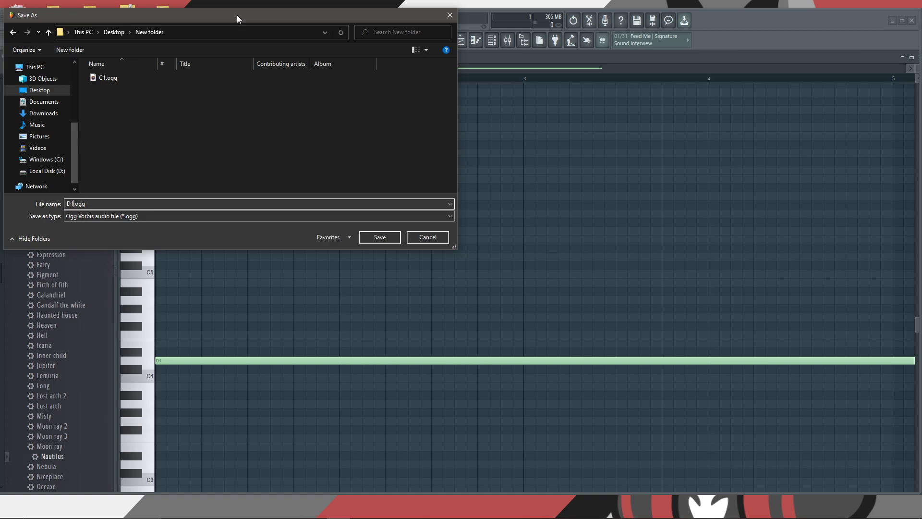
click(380, 236)
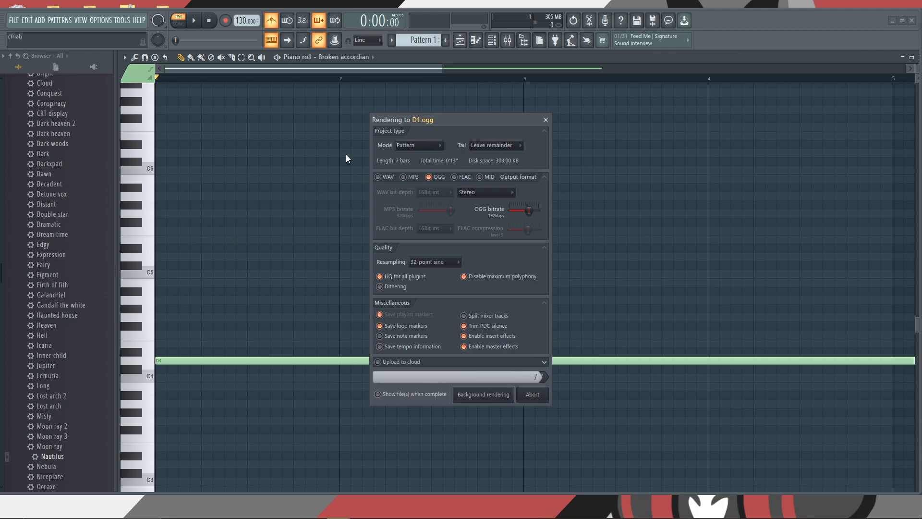
Move the note up to E4 and start an OGG export into the desktop's New folder
mouse_move(173, 357)
mouse_down()
mouse_move(174, 371)
mouse_move(171, 350)
mouse_move(189, 361)
mouse_move(181, 366)
mouse_move(181, 342)
mouse_up()
click(14, 21)
mouse_move(22, 105)
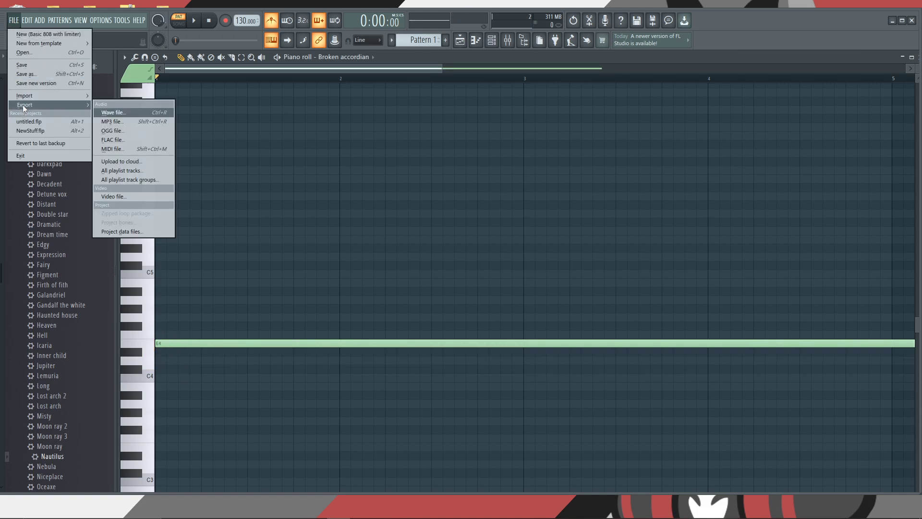
click(112, 131)
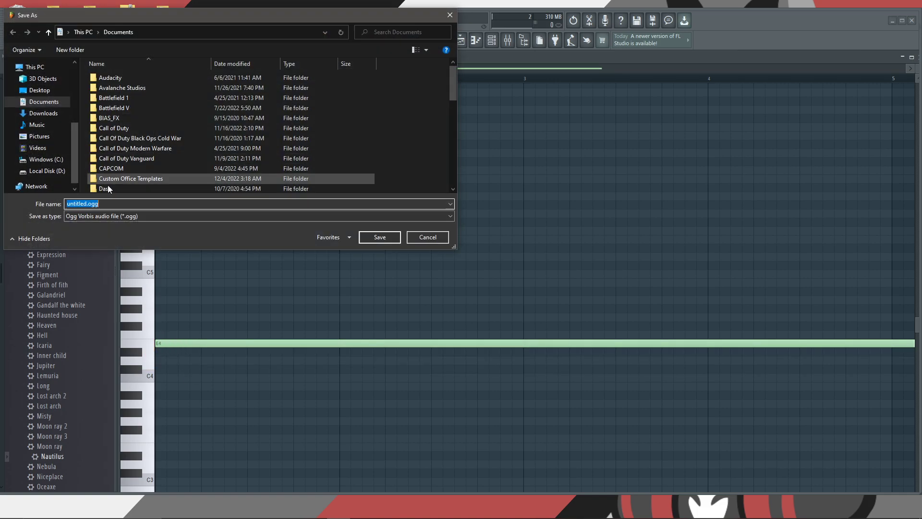
click(51, 92)
click(210, 94)
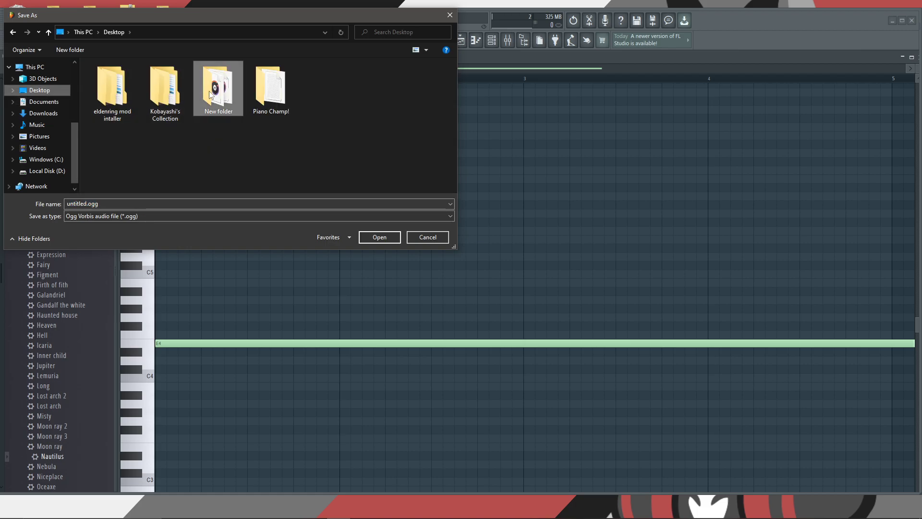
double_click(210, 94)
Name the export E1.ogg, save it and render the pattern
click(82, 203)
click(83, 203)
double_click(83, 203)
text(d)
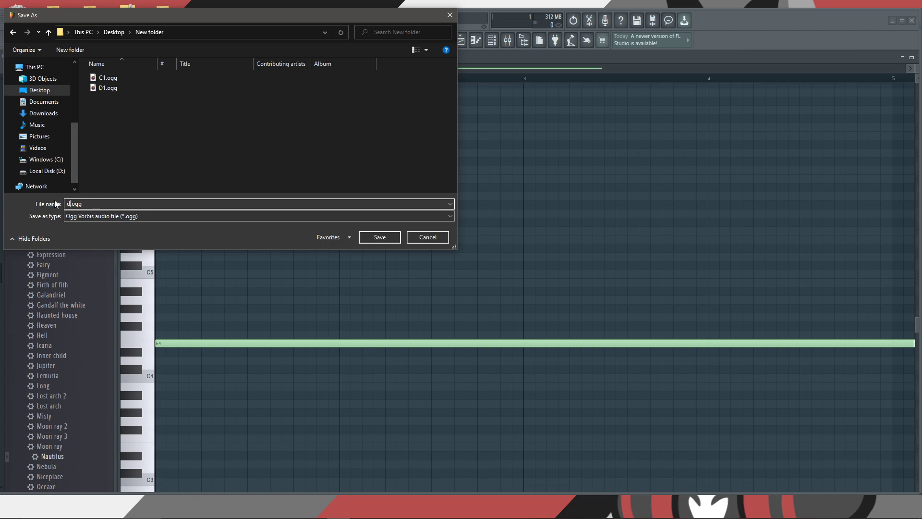
key(BackSpace)
text(D1)
key(BackSpace)
key(BackSpace)
text(E1)
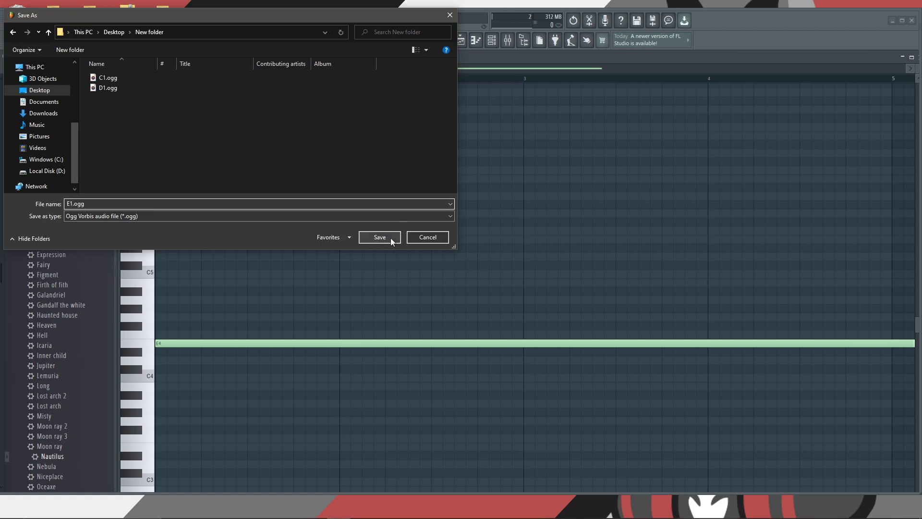
click(391, 240)
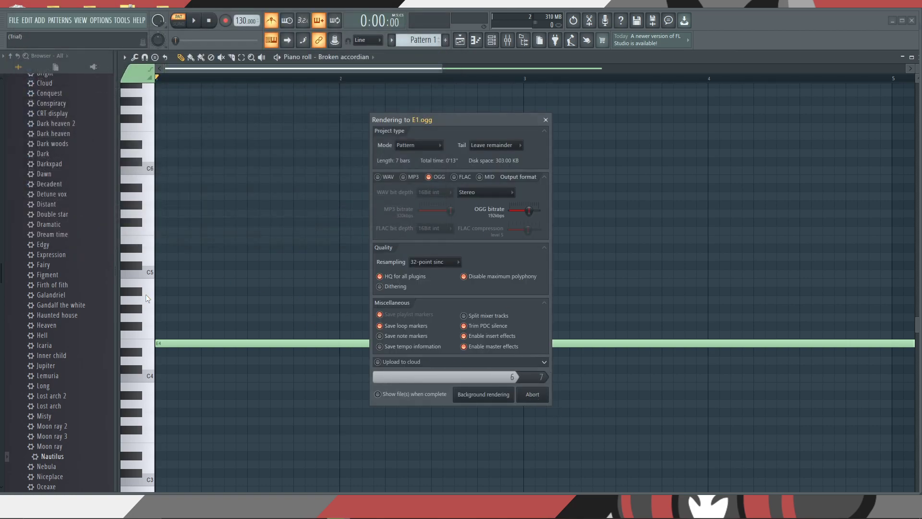
Move the note up to F4 and start an OGG export into the desktop's New folder
drag(176, 343, 176, 335)
click(16, 20)
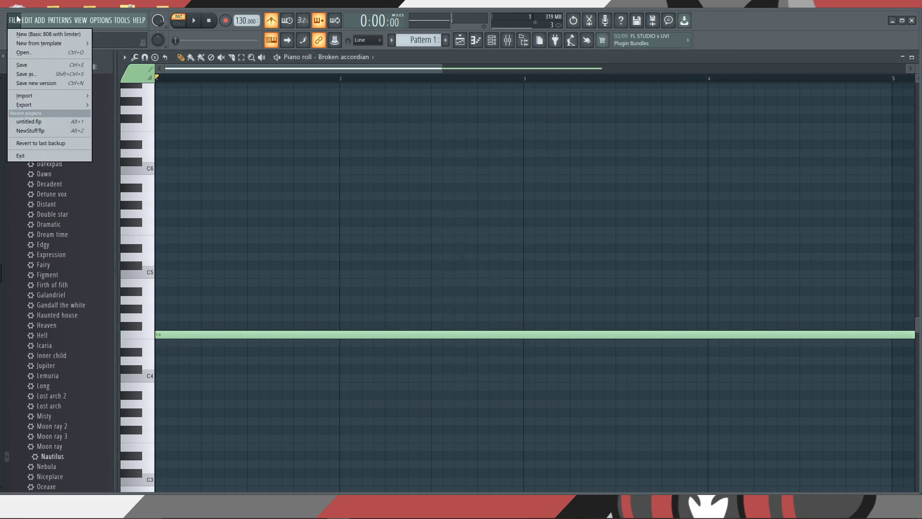
mouse_move(31, 103)
click(106, 128)
click(46, 90)
double_click(212, 86)
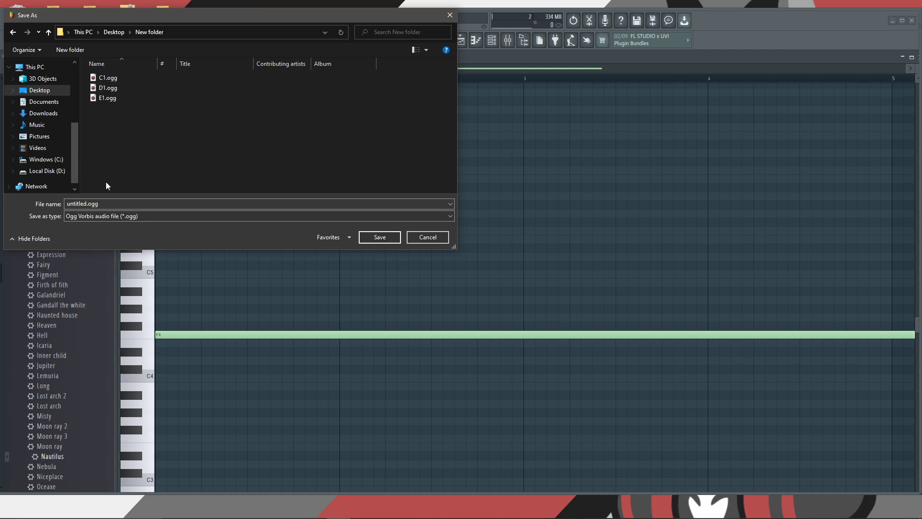
Name the export F1.ogg, save it and render the pattern
double_click(68, 204)
text(F1)
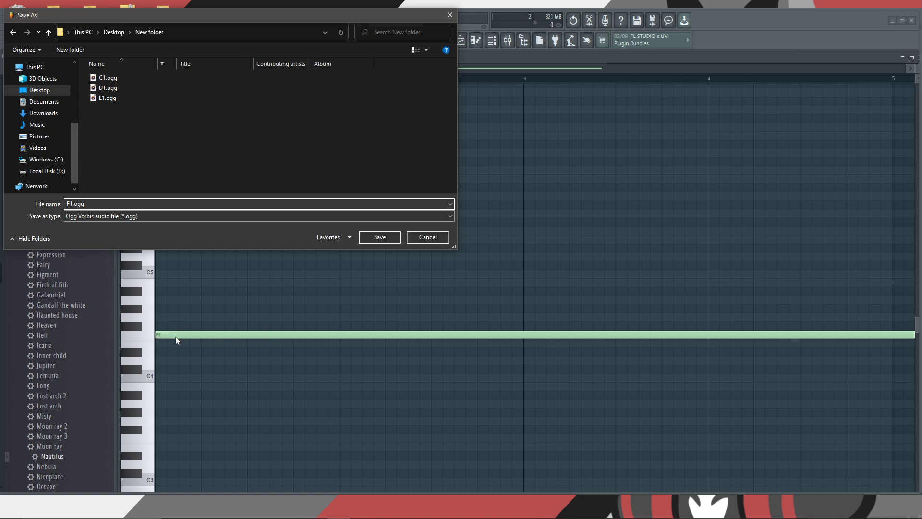
click(379, 237)
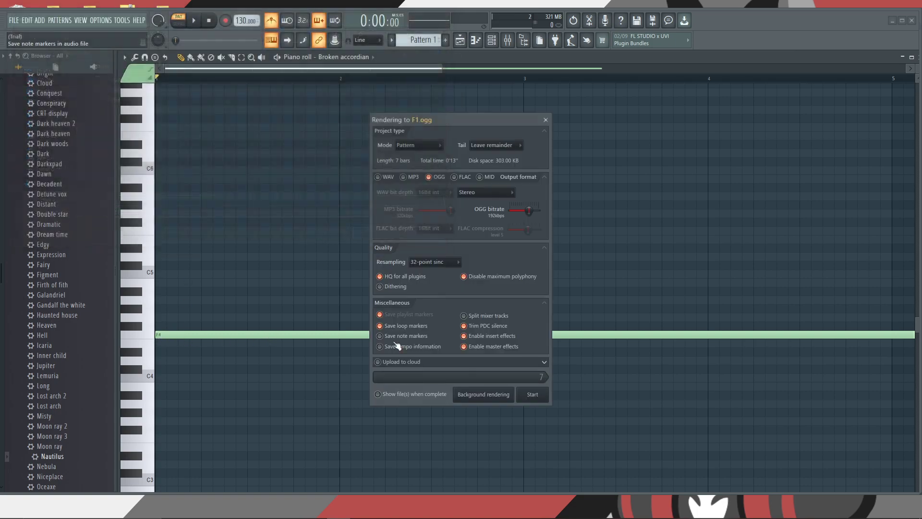
click(533, 395)
Move the note up to G4 and start an OGG export into the desktop's New folder
drag(170, 335, 174, 316)
click(14, 20)
mouse_move(48, 105)
click(112, 130)
click(40, 90)
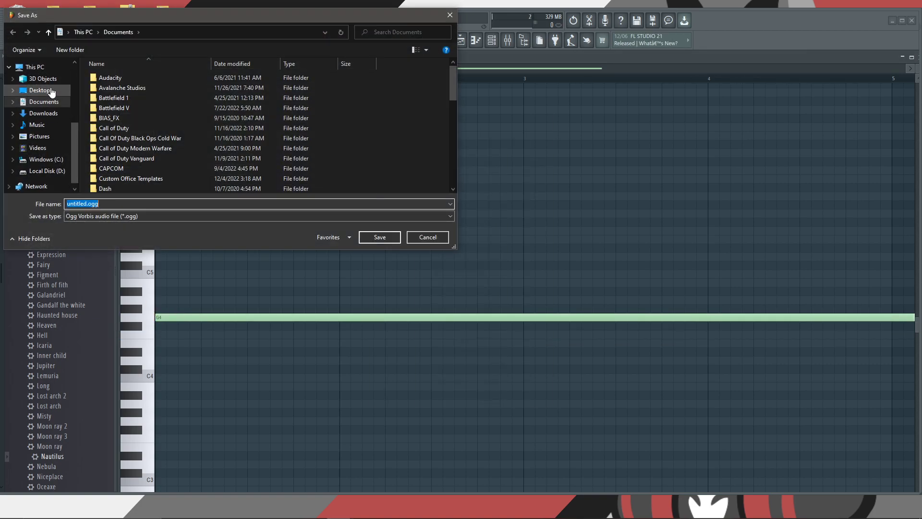
double_click(207, 96)
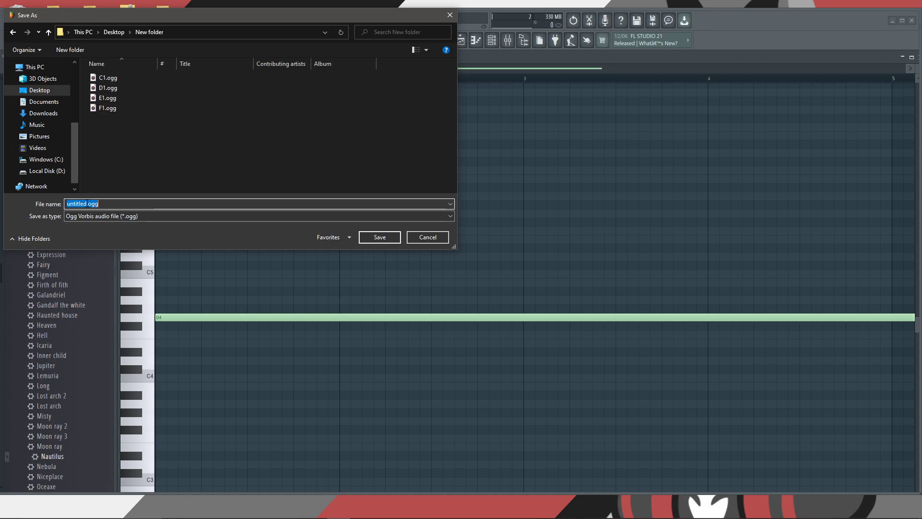
Name the export G1.ogg, save it and render the pattern
double_click(80, 203)
text(G1)
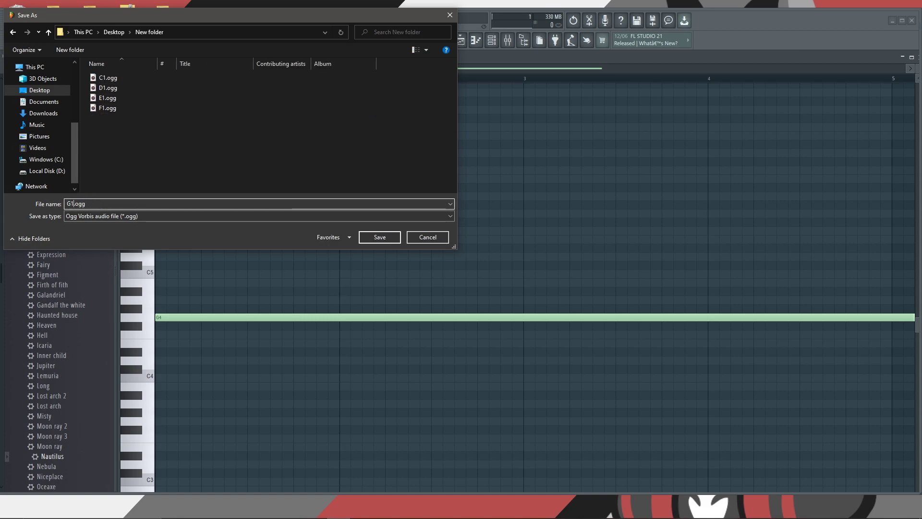
click(379, 237)
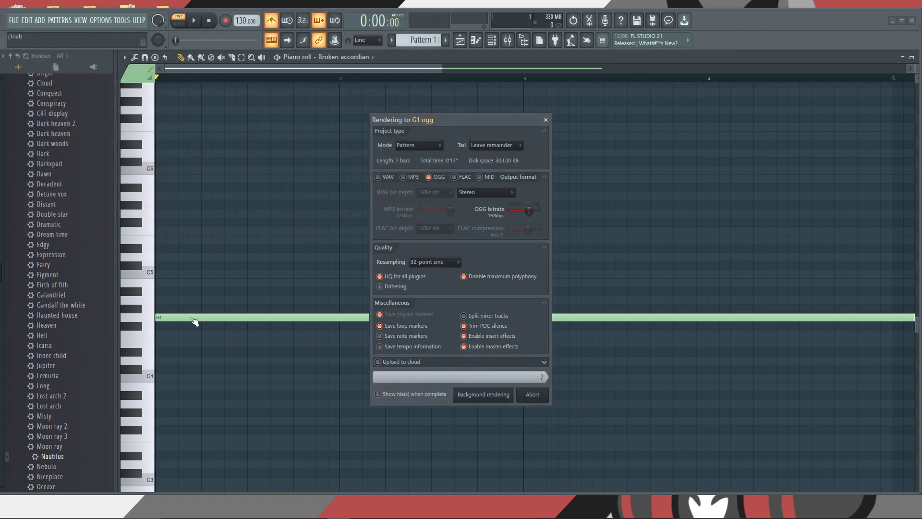
Move the note up to A4 and start an OGG export into the desktop's New folder
drag(187, 316, 195, 301)
click(13, 20)
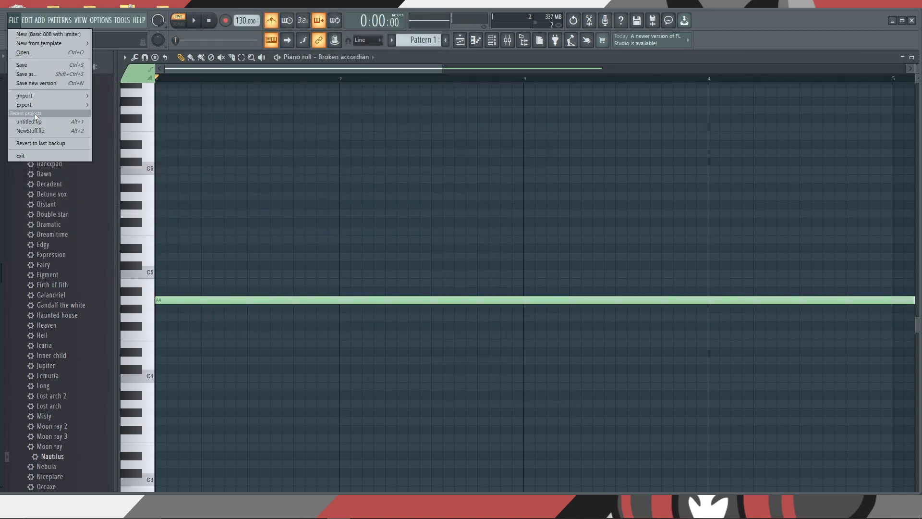
mouse_move(33, 105)
click(119, 129)
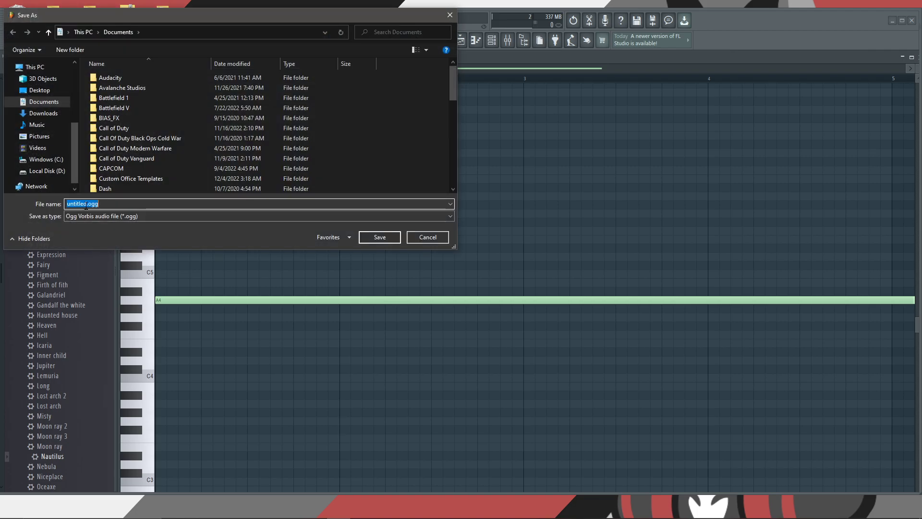
click(40, 90)
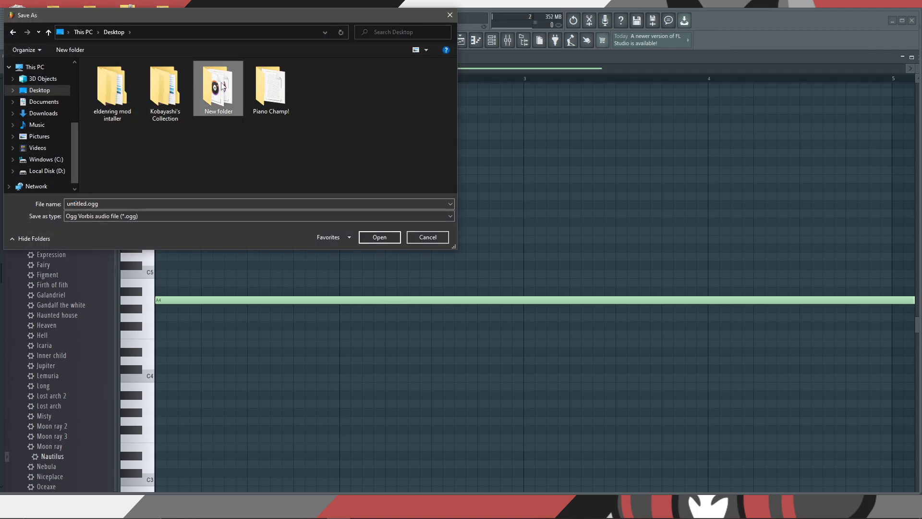
double_click(218, 87)
Name the export A1.ogg, save it and render the pattern
double_click(87, 204)
drag(87, 201, 42, 202)
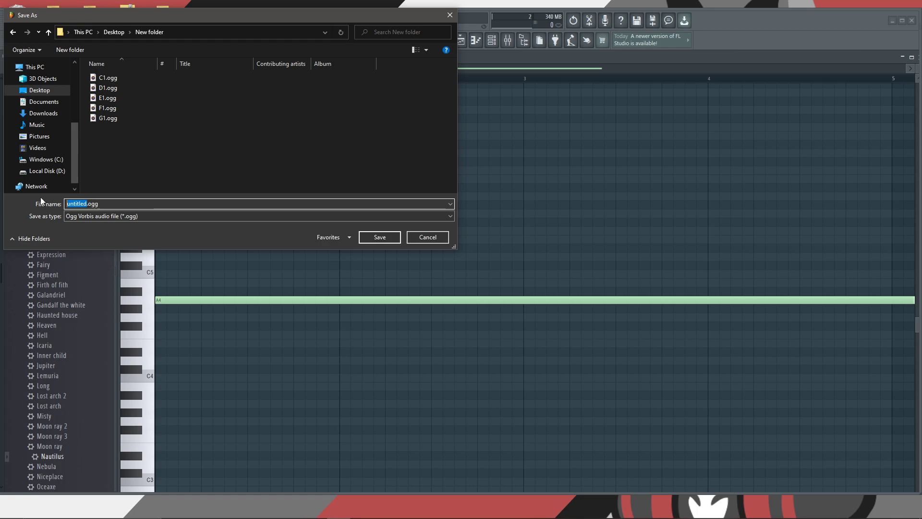
text(A1)
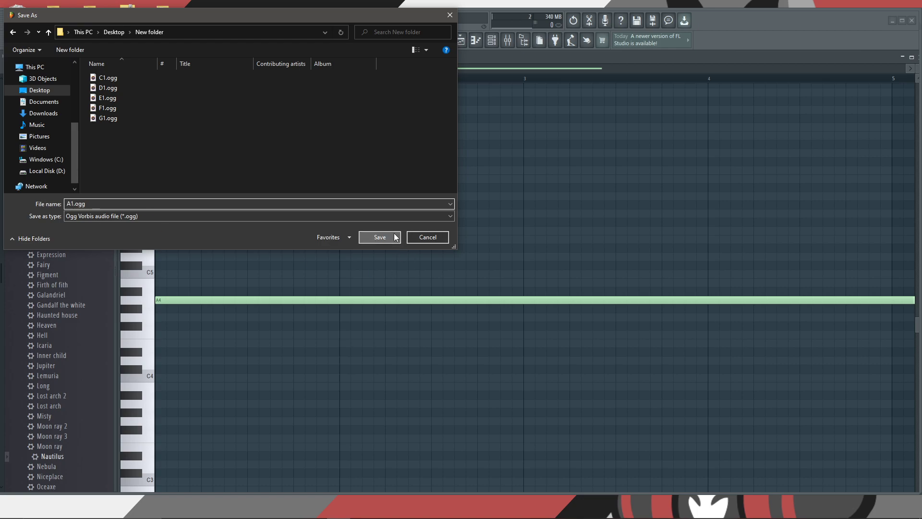
click(395, 237)
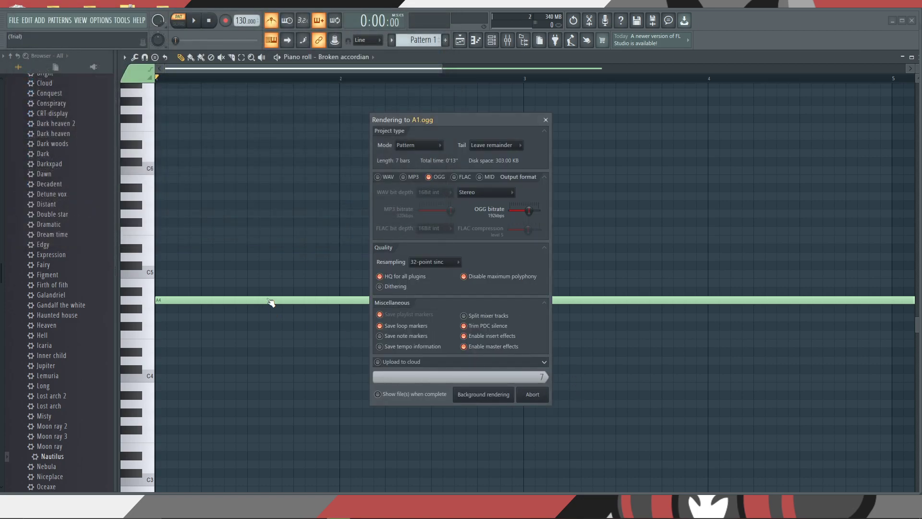
Move the note up to B4 and start an OGG export into the desktop's New folder
drag(263, 303, 258, 284)
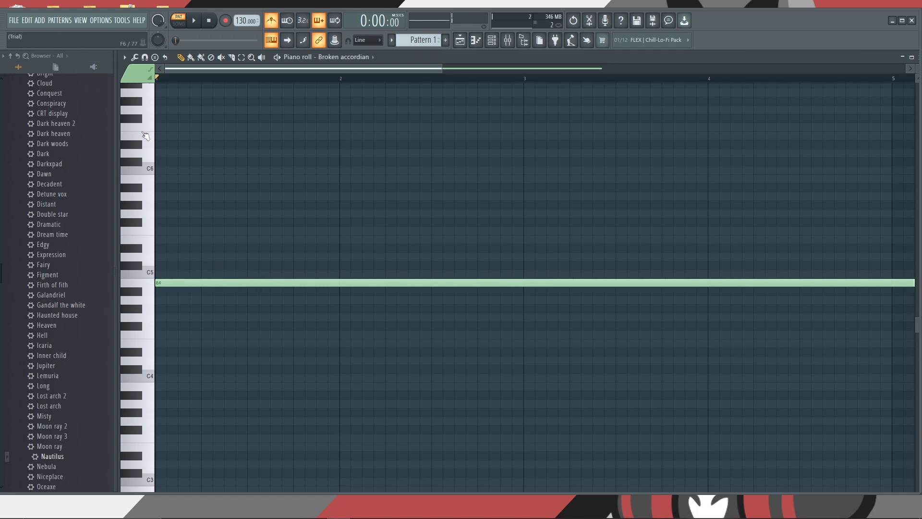
click(13, 21)
mouse_move(38, 106)
click(113, 130)
click(39, 90)
double_click(218, 86)
Name the export B1.ogg, save it and render the pattern
click(87, 204)
click(86, 204)
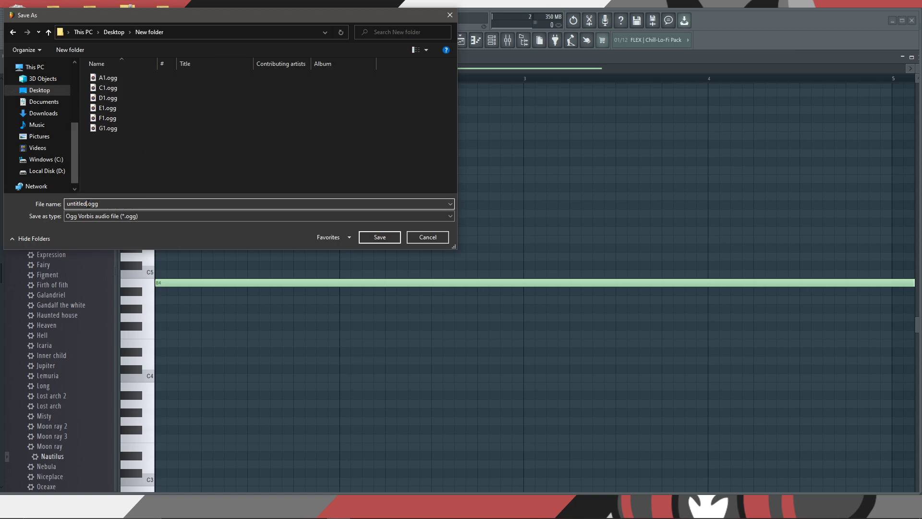
text(B1)
click(379, 236)
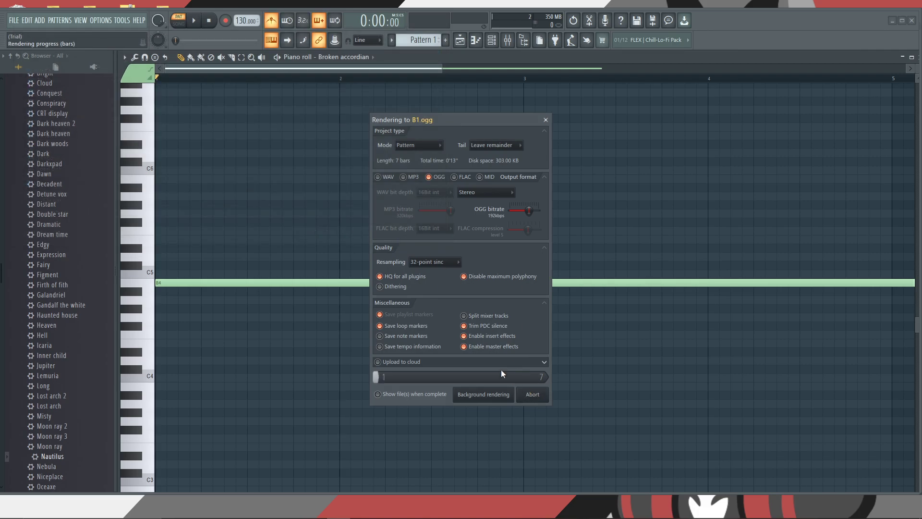
Move the note up to C5 and audition the C5 key on the piano roll keyboard
drag(263, 282, 265, 271)
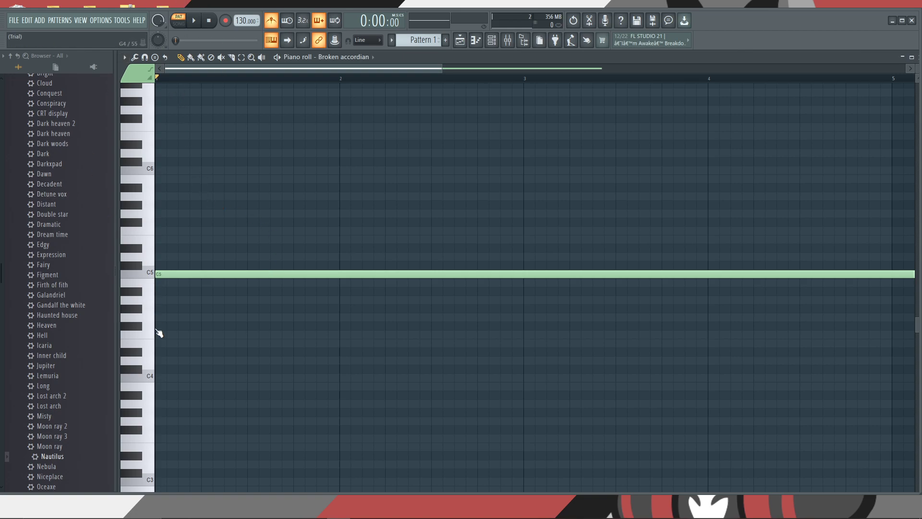
click(148, 277)
click(149, 277)
click(149, 277)
Start an OGG export of the C5 note and choose the desktop's New folder as the destination
click(13, 20)
mouse_move(36, 105)
click(126, 132)
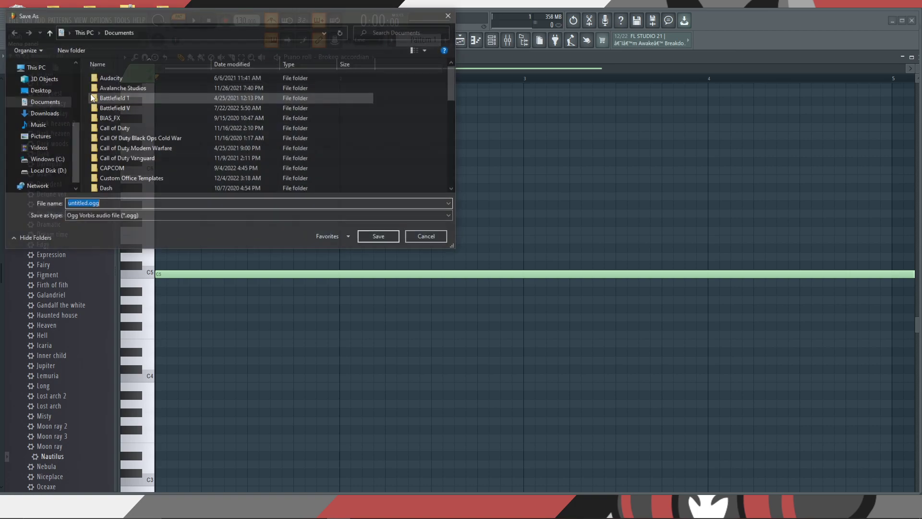
click(52, 93)
double_click(216, 89)
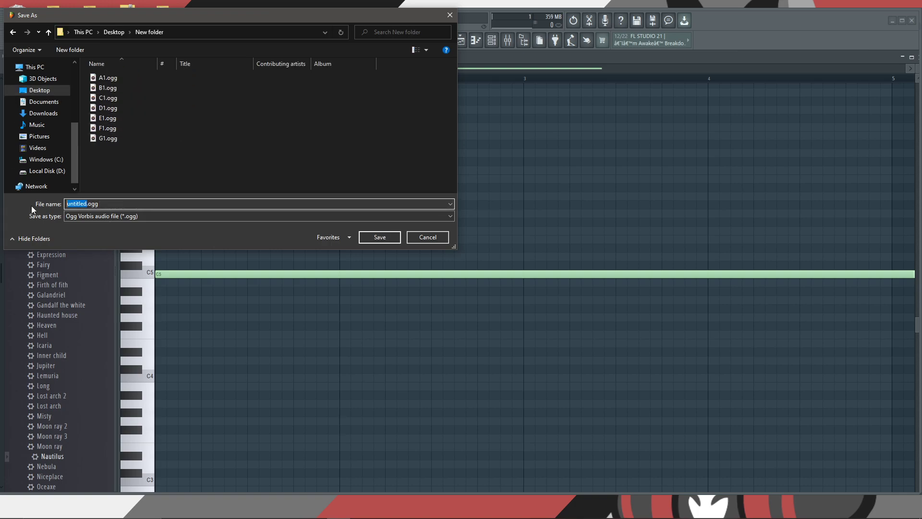
Name the export C2.ogg, save it and render the pattern
key(BackSpace)
text(C2)
click(379, 237)
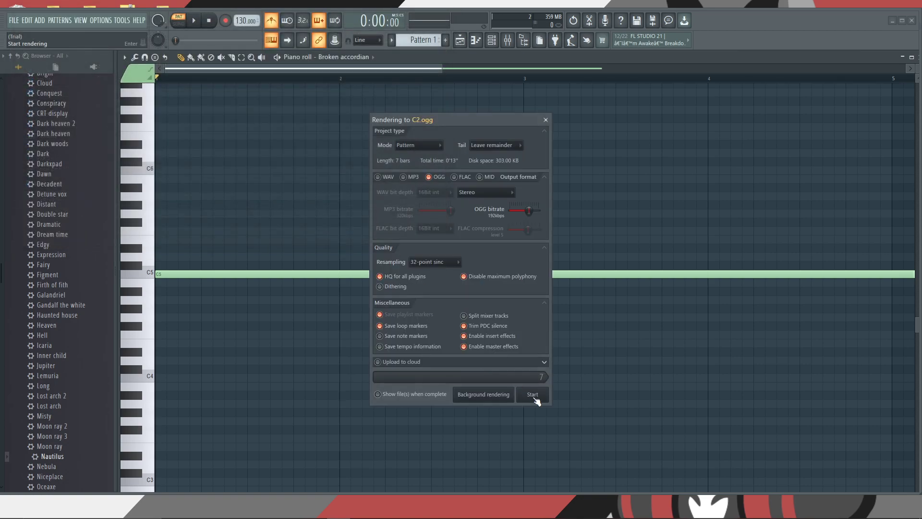
Move the note up to D5 and render it as D2.ogg into the desktop's New folder
drag(217, 274, 215, 257)
click(13, 20)
mouse_move(30, 105)
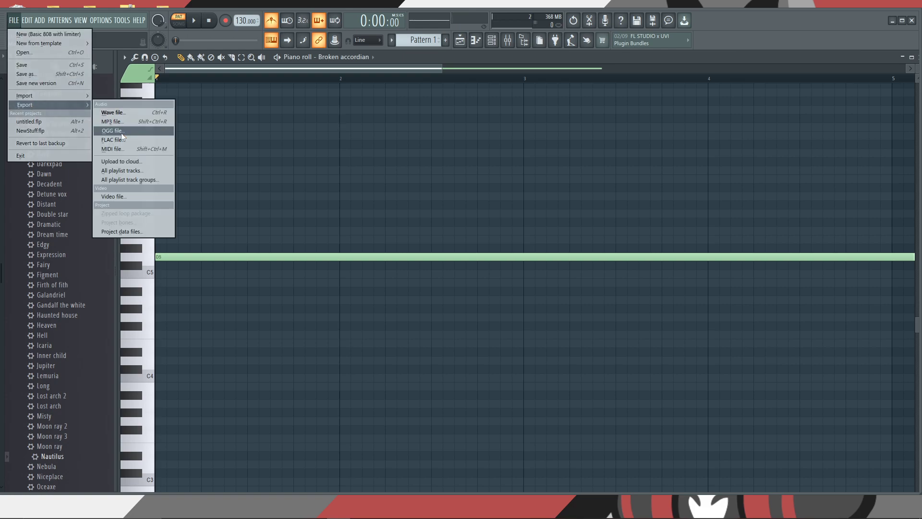
click(121, 133)
click(52, 90)
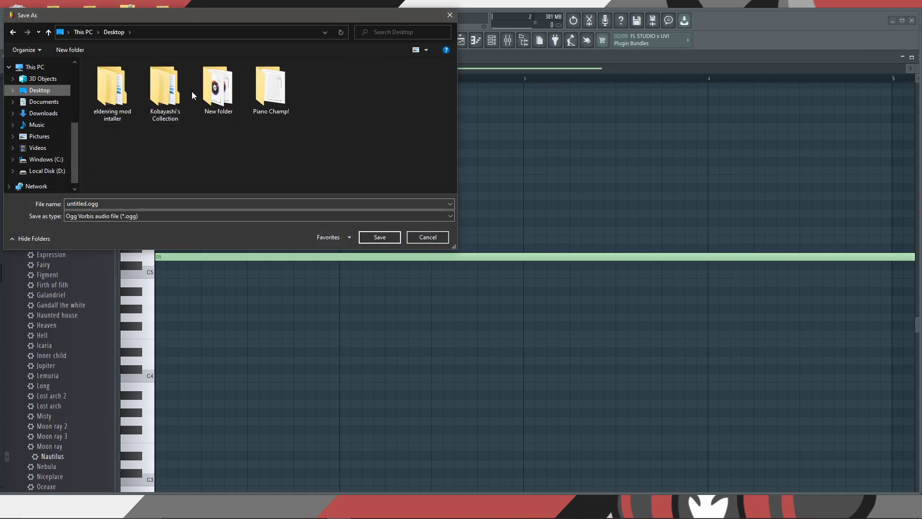
double_click(216, 102)
double_click(89, 202)
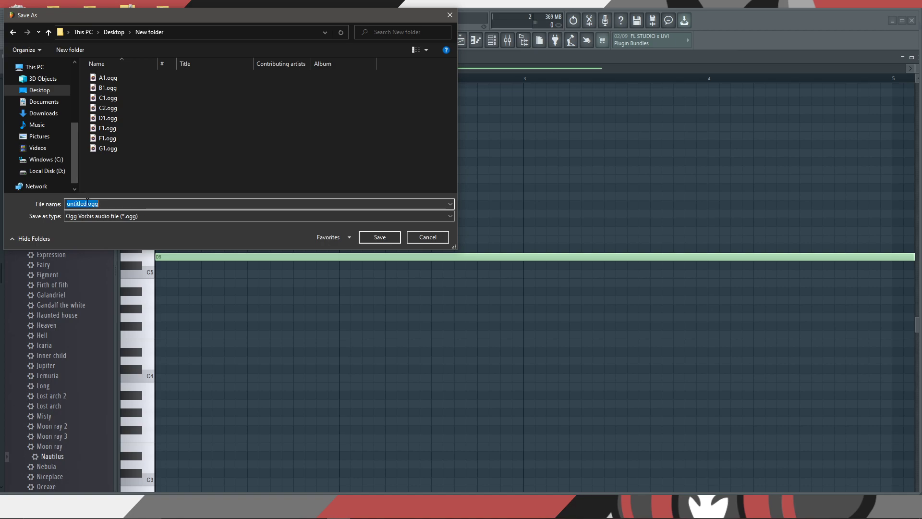
drag(87, 202, 43, 201)
click(390, 238)
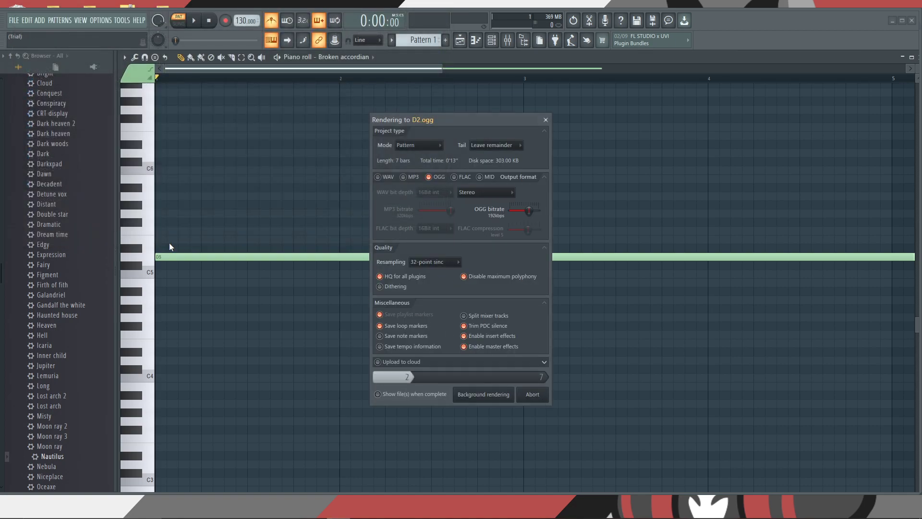
Move the note up to E5 and render it as E2.ogg into the desktop's New folder
drag(183, 256, 181, 240)
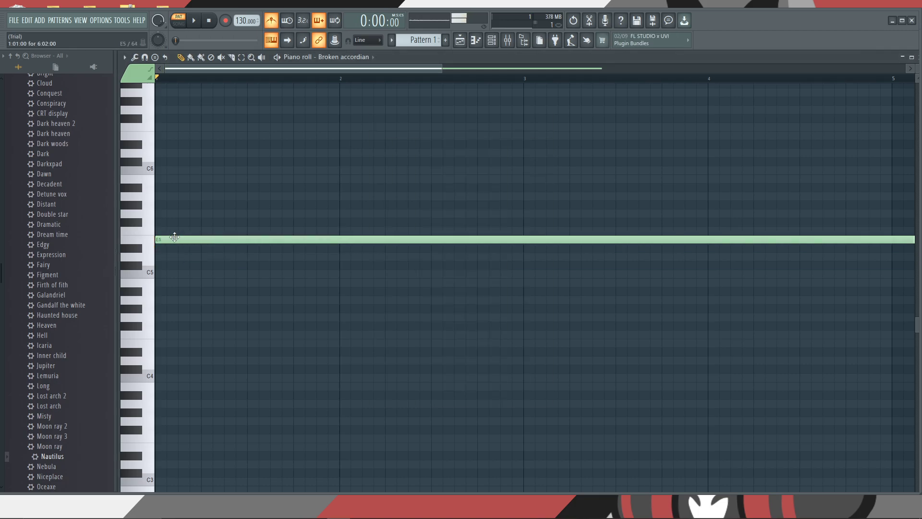
click(14, 21)
mouse_move(43, 103)
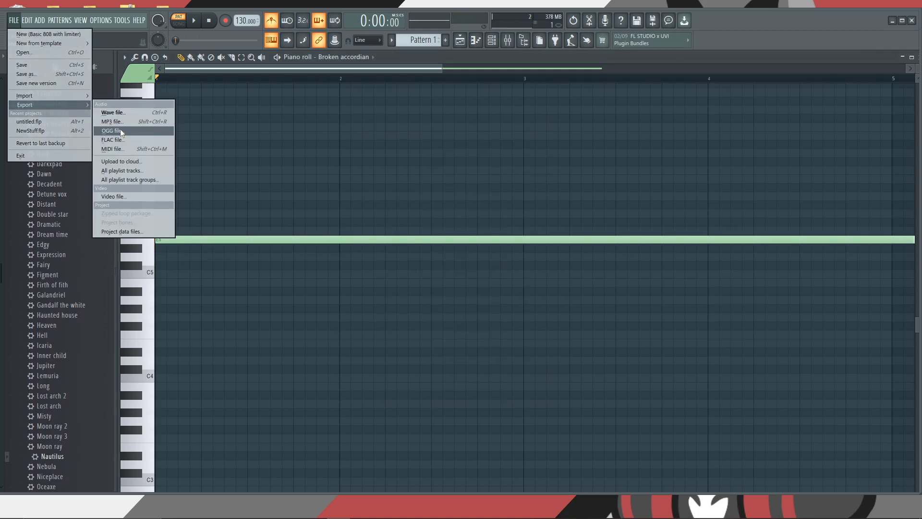
click(120, 130)
click(40, 90)
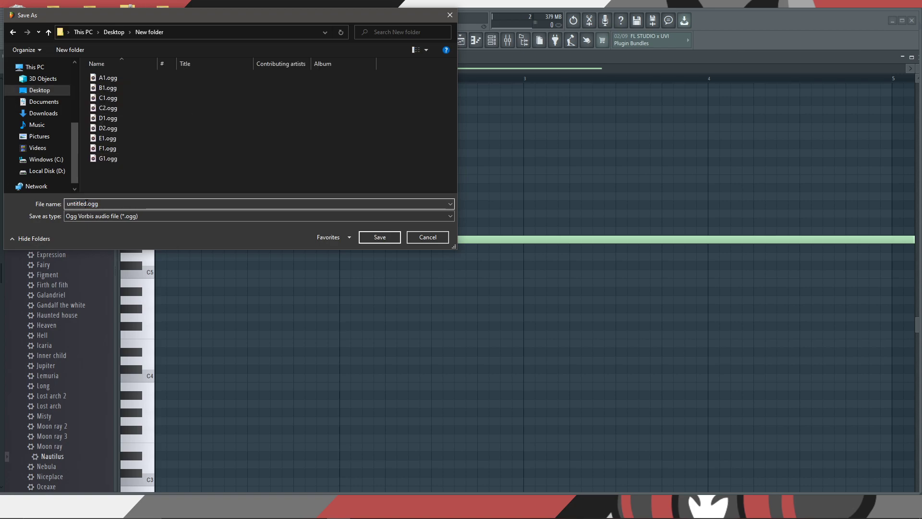
text(2)
click(380, 238)
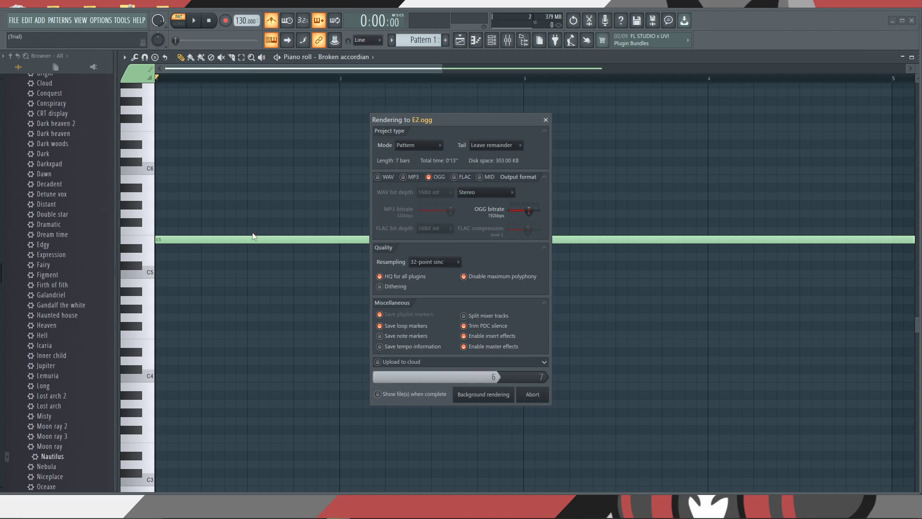
Raise the note one semitone to F5 and render it as F2.ogg into the desktop's New folder
key(Up)
click(14, 20)
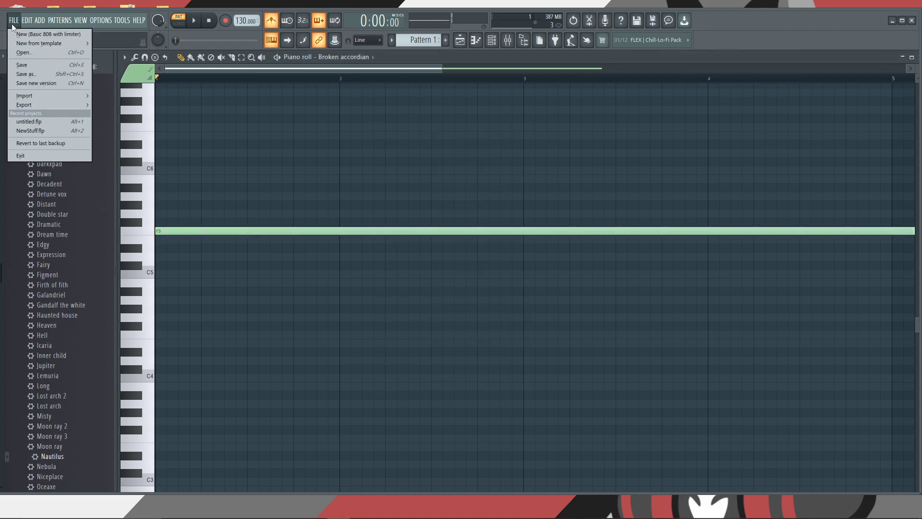
mouse_move(31, 102)
click(108, 130)
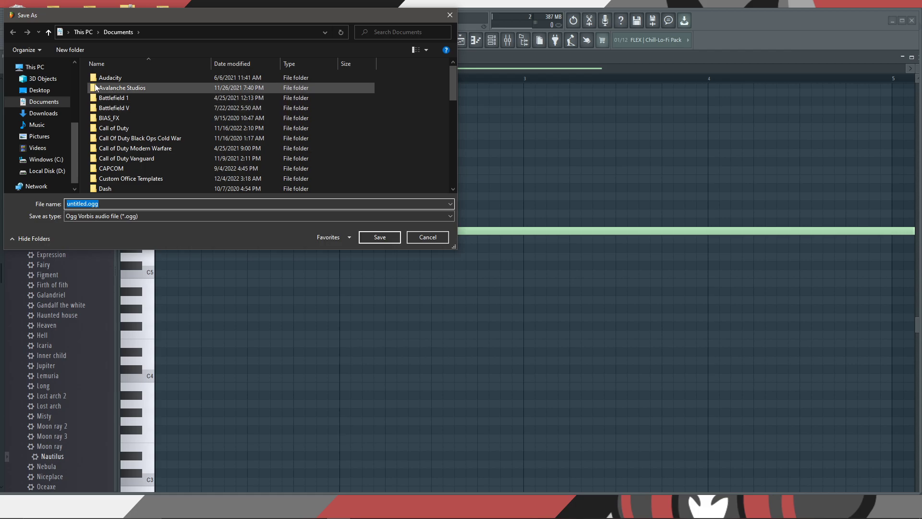
click(58, 91)
double_click(200, 92)
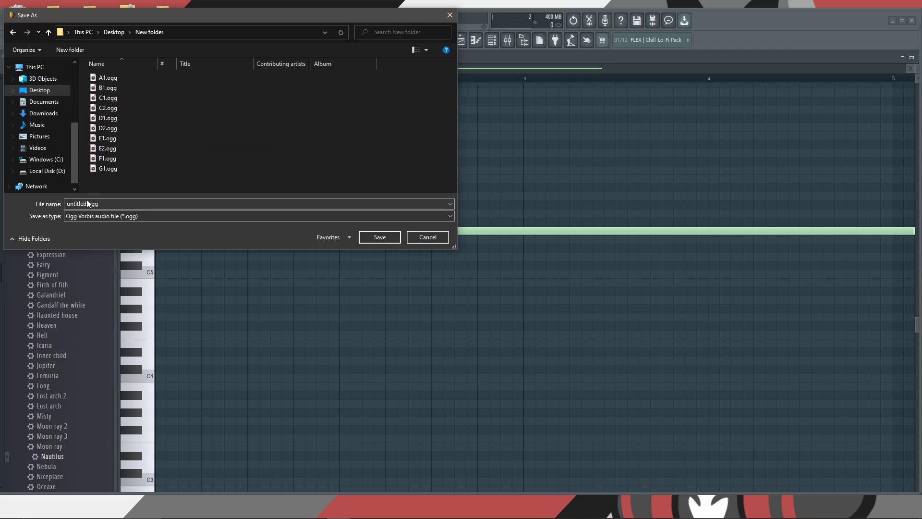
drag(87, 204, 38, 203)
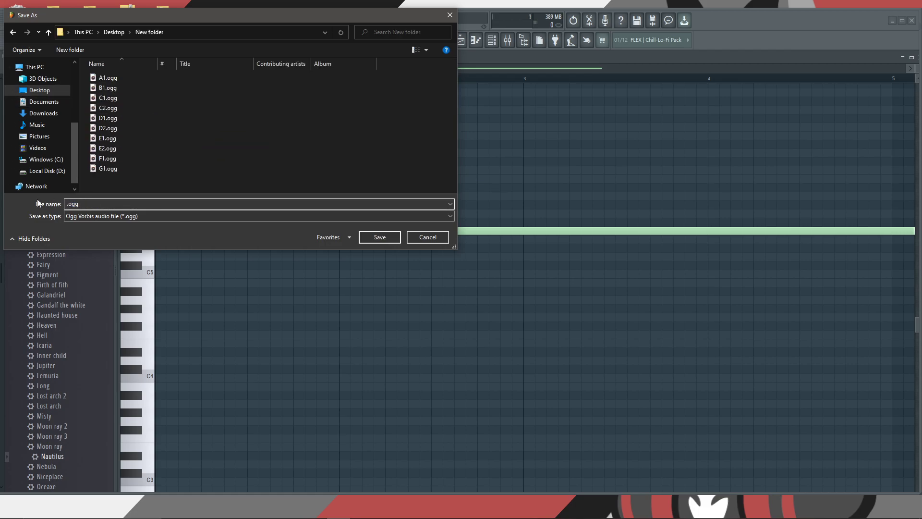
text(F2)
click(378, 238)
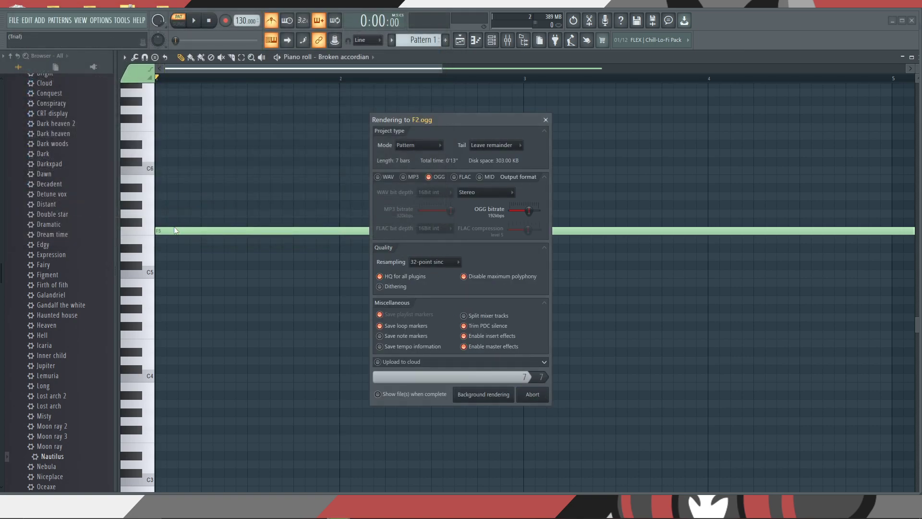
Move the note up to G5 and render it as G2.ogg into the desktop's New folder
drag(174, 231, 174, 214)
click(13, 20)
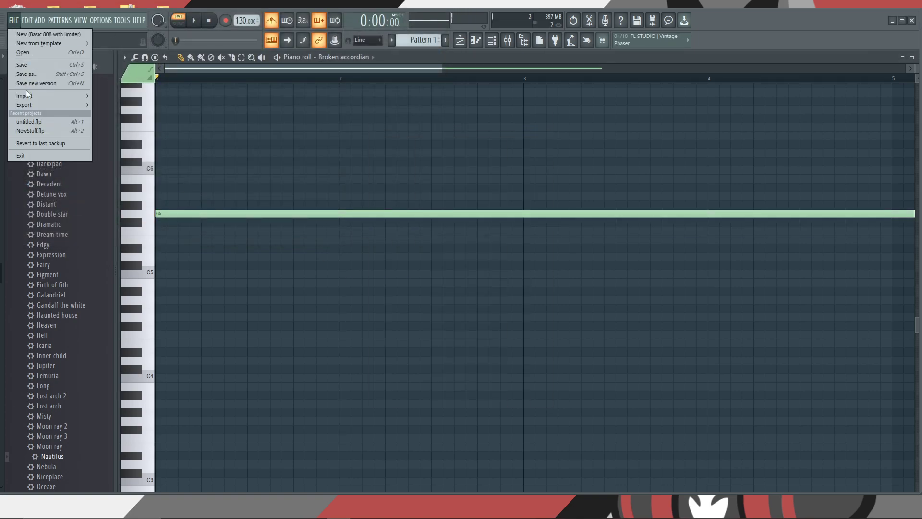
mouse_move(36, 106)
click(112, 130)
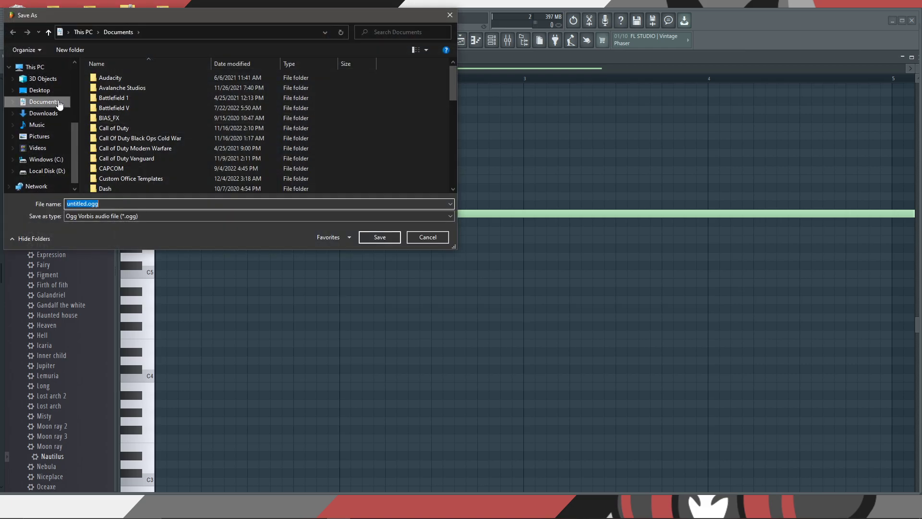
click(39, 91)
double_click(166, 98)
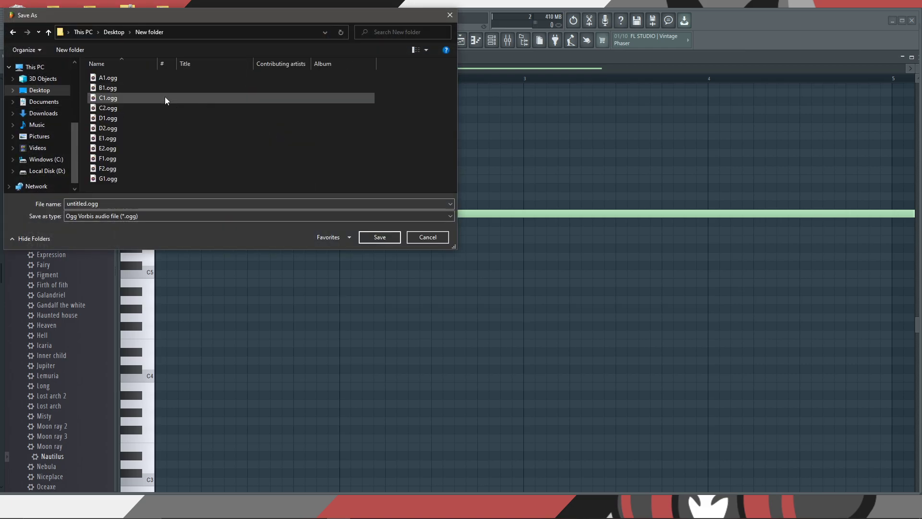
drag(267, 20, 484, 19)
double_click(299, 205)
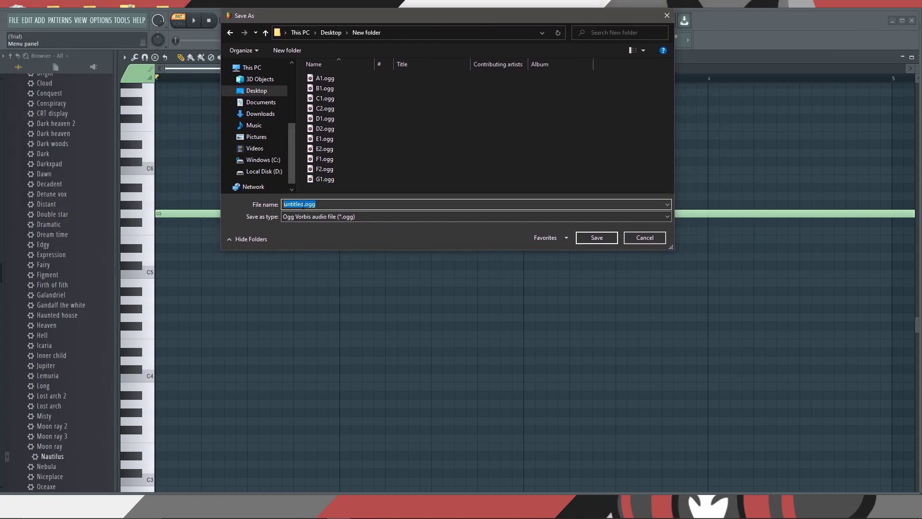
text(G2)
click(609, 239)
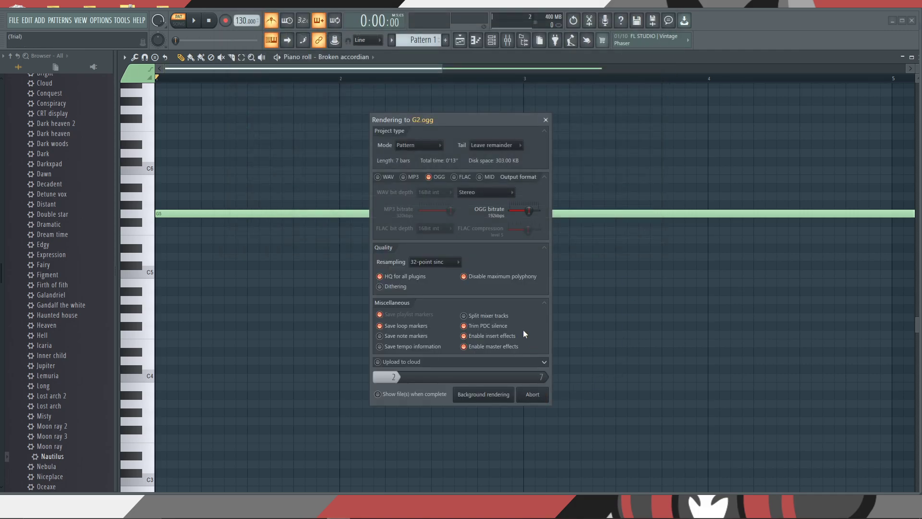
Move the note up to A5 and render it as A2.ogg into the desktop's New folder
drag(263, 214, 259, 196)
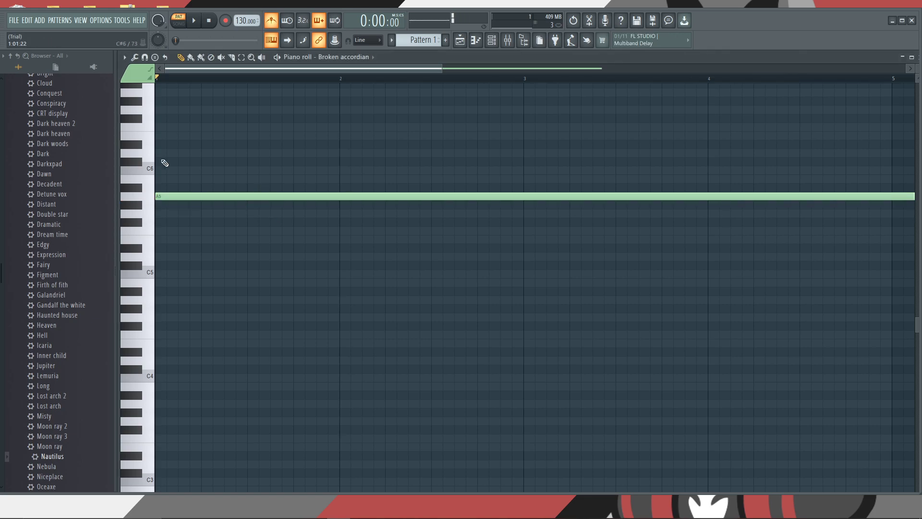
click(14, 20)
mouse_move(35, 103)
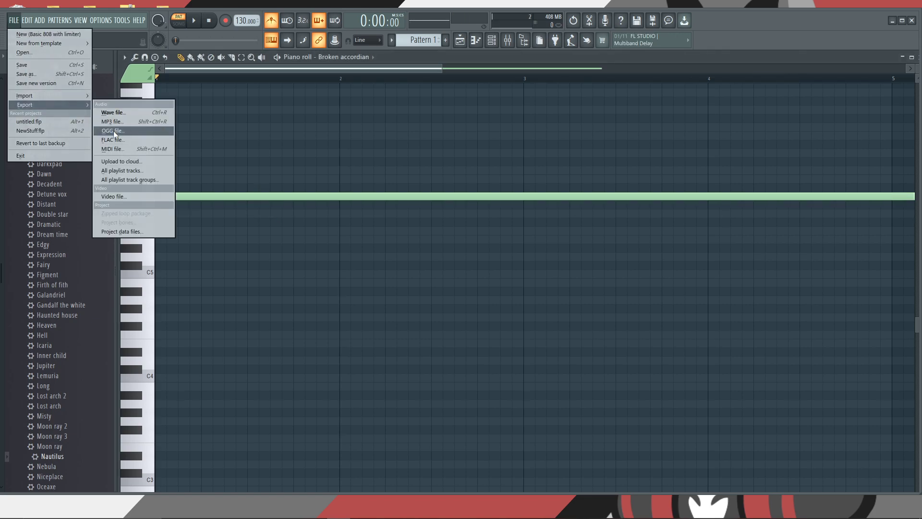
click(113, 130)
click(257, 90)
double_click(440, 92)
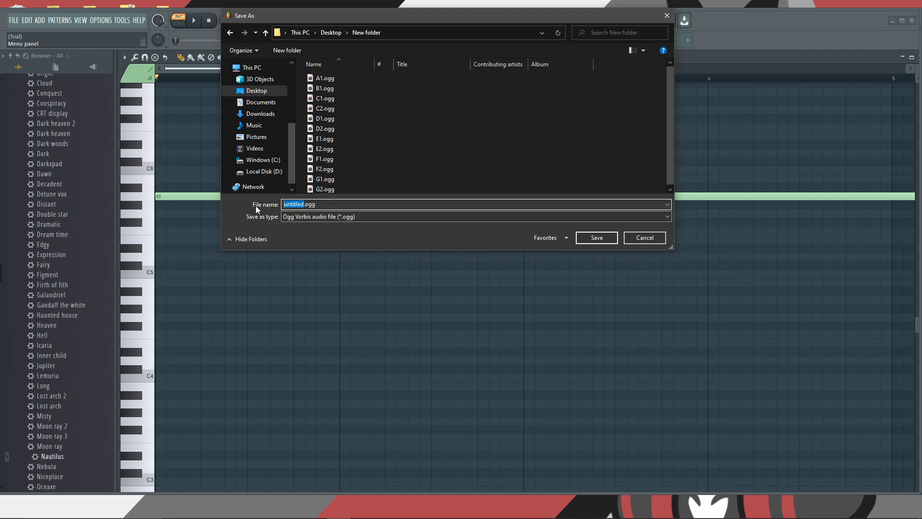
text(A2)
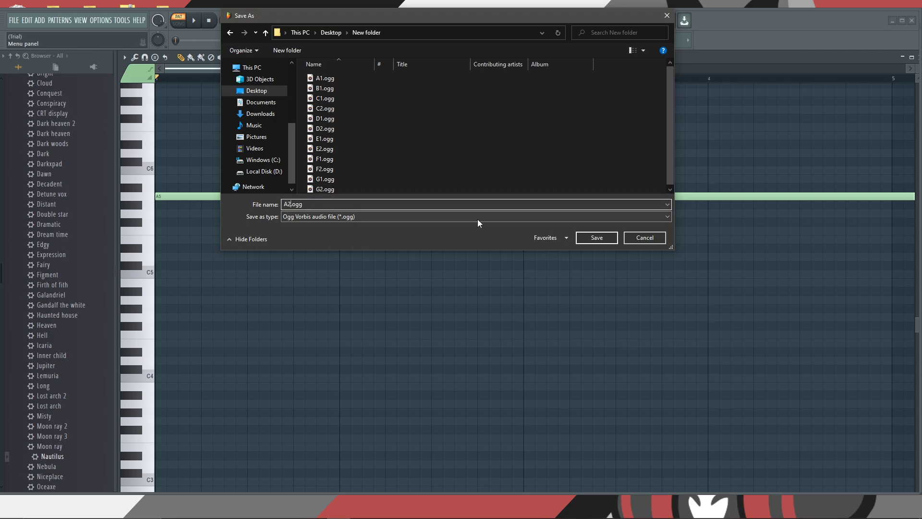
click(597, 238)
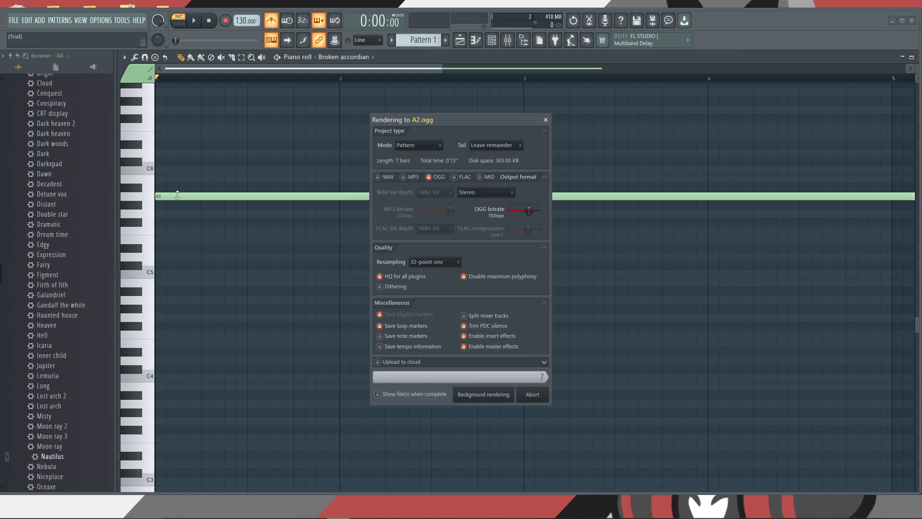
Raise the note two semitones to B5 and render it as B2.ogg into the desktop's New folder
key(shift+Up)
key(shift+Up)
click(13, 20)
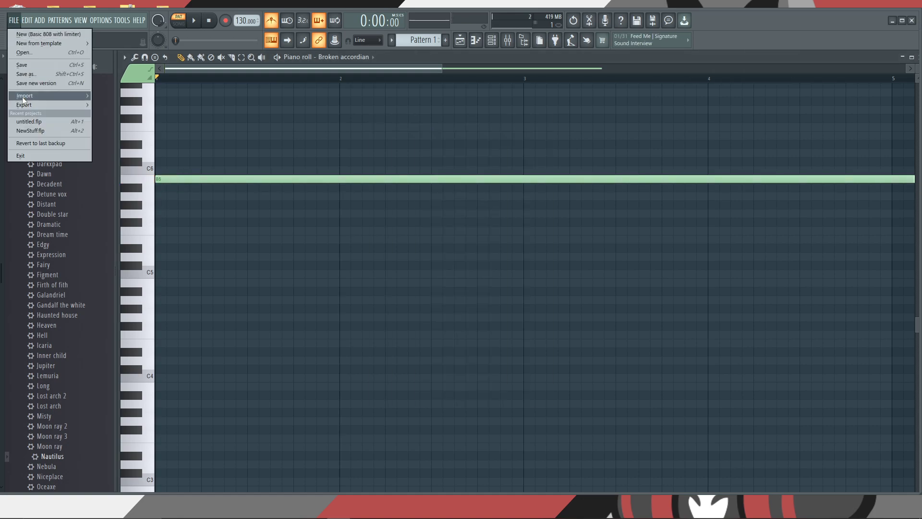
mouse_move(59, 104)
click(108, 129)
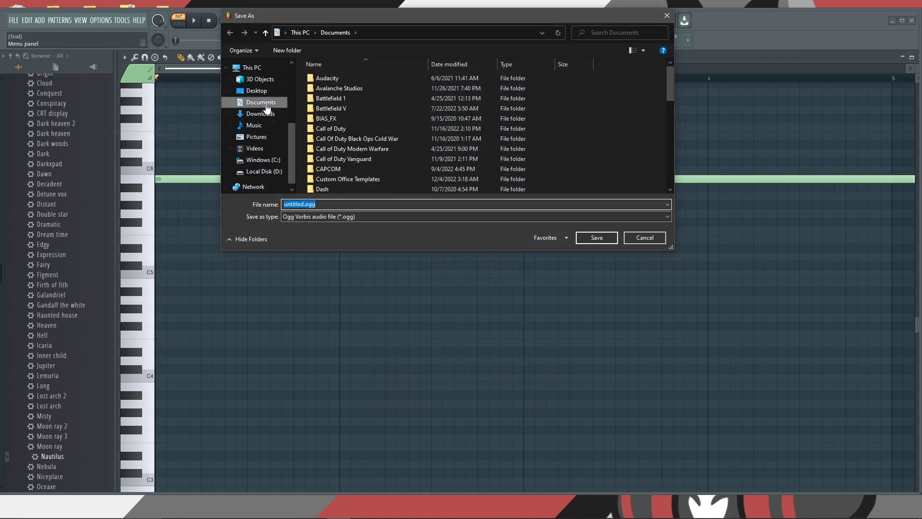
click(255, 91)
double_click(422, 94)
click(304, 204)
text(B2)
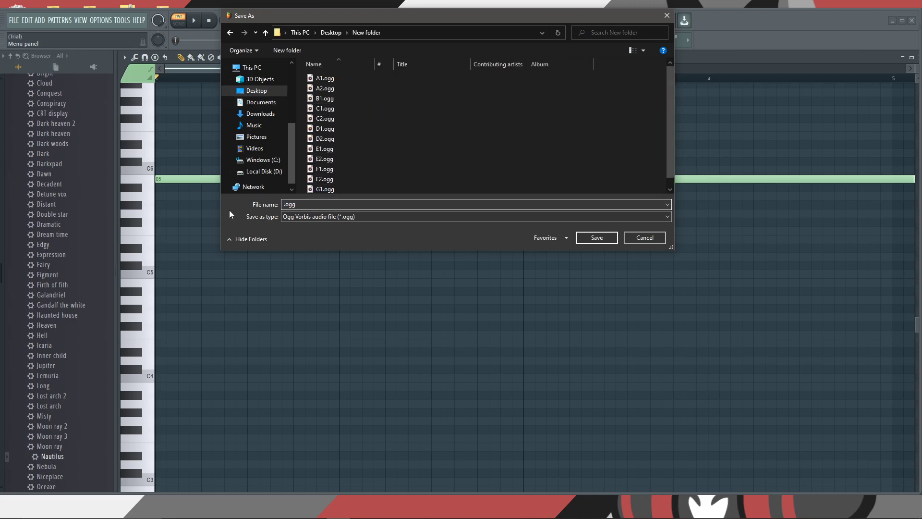
click(598, 241)
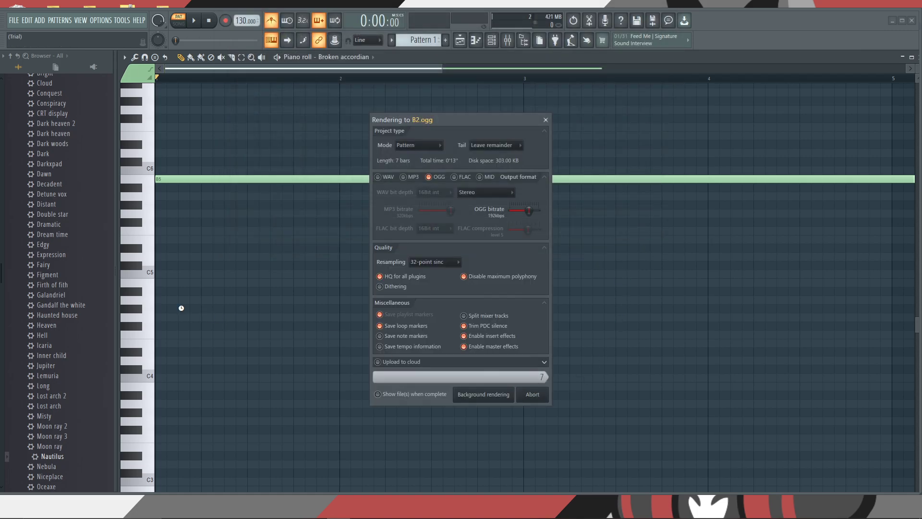
Move the note up to C6 and audition the C4, C5 and C6 keys on the piano roll keyboard
click(150, 376)
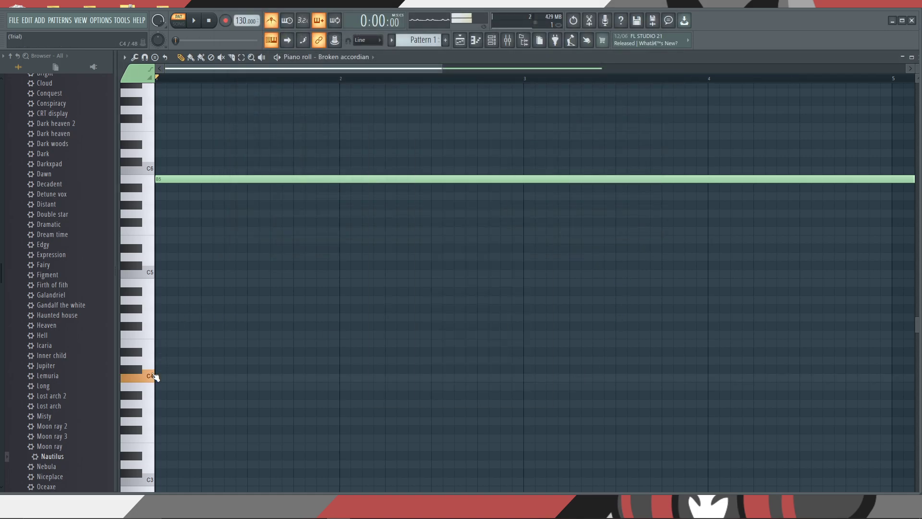
click(154, 171)
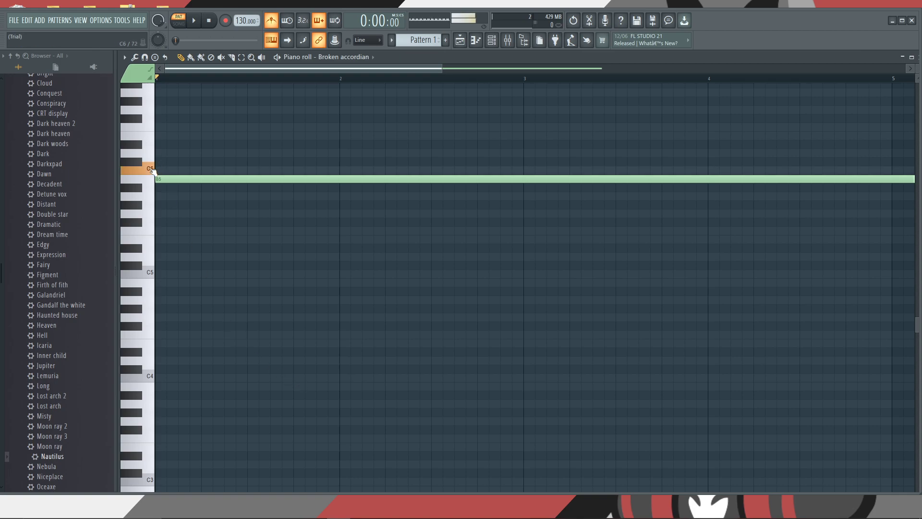
drag(176, 180, 177, 170)
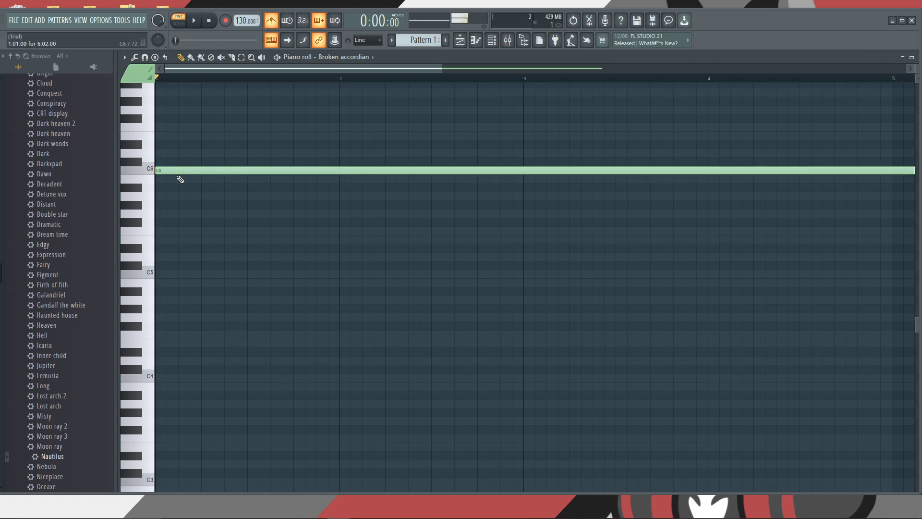
click(153, 376)
click(152, 273)
click(153, 172)
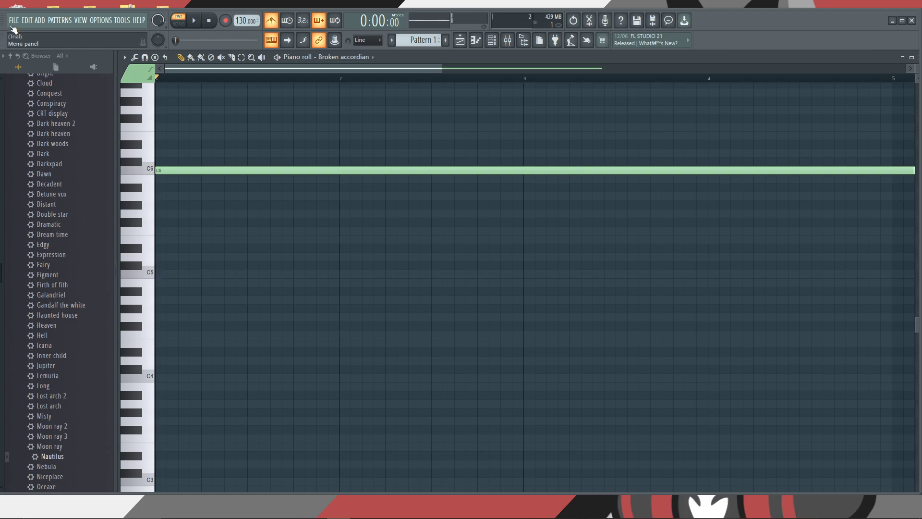
Export the C6 note as C3.ogg into the desktop's New folder and render the pattern
click(14, 21)
mouse_move(53, 107)
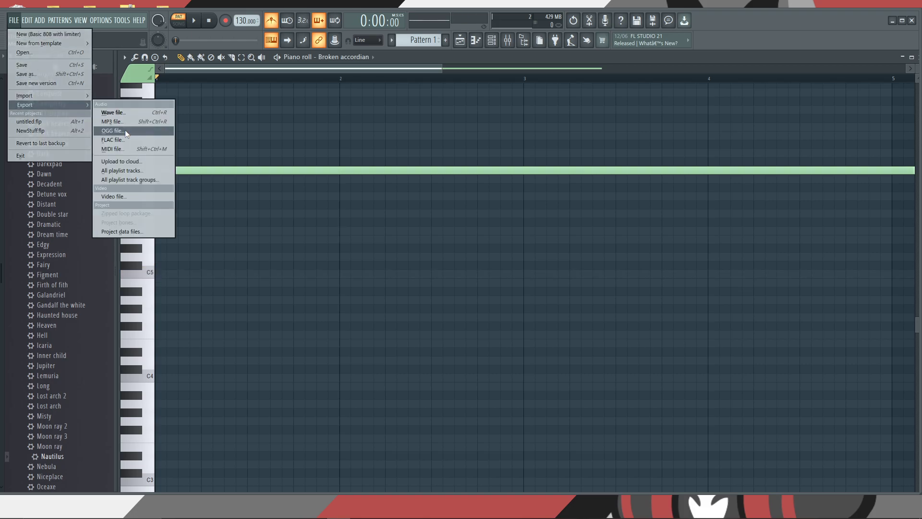
click(125, 129)
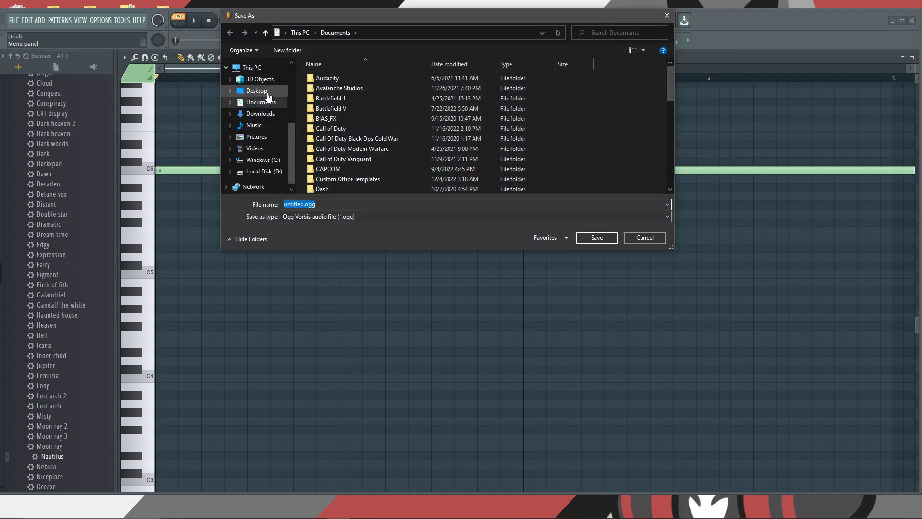
click(267, 93)
double_click(434, 91)
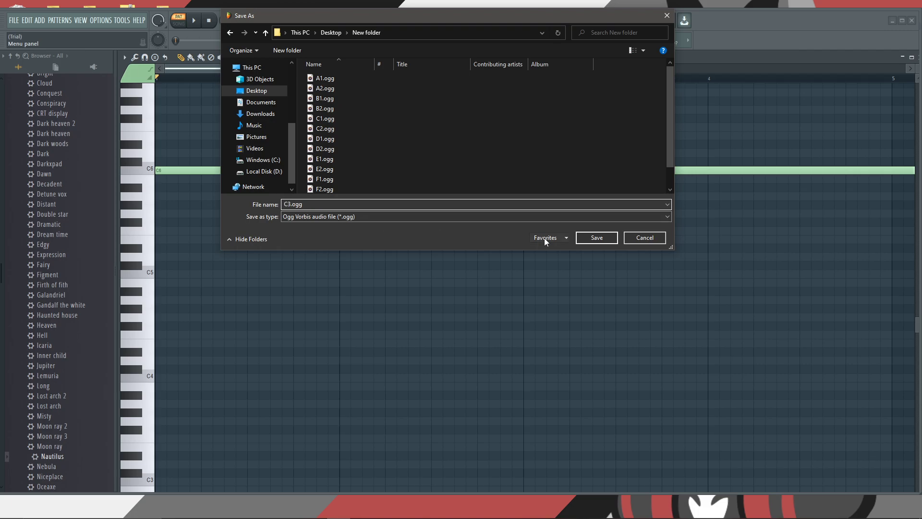
click(590, 242)
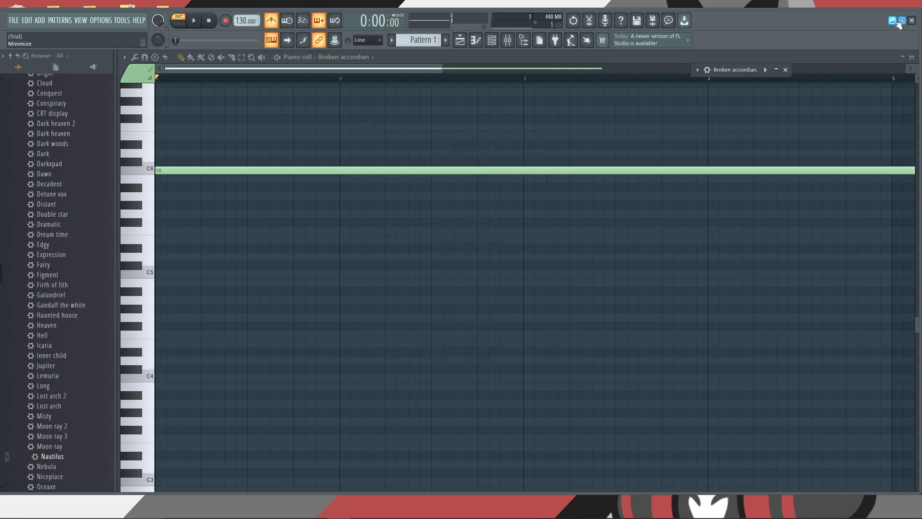
Switch from FL Studio to the desktop, rename the New folder as "Broken accordian" and reposition it on the desktop
click(912, 22)
drag(379, 157, 444, 177)
right_click(427, 170)
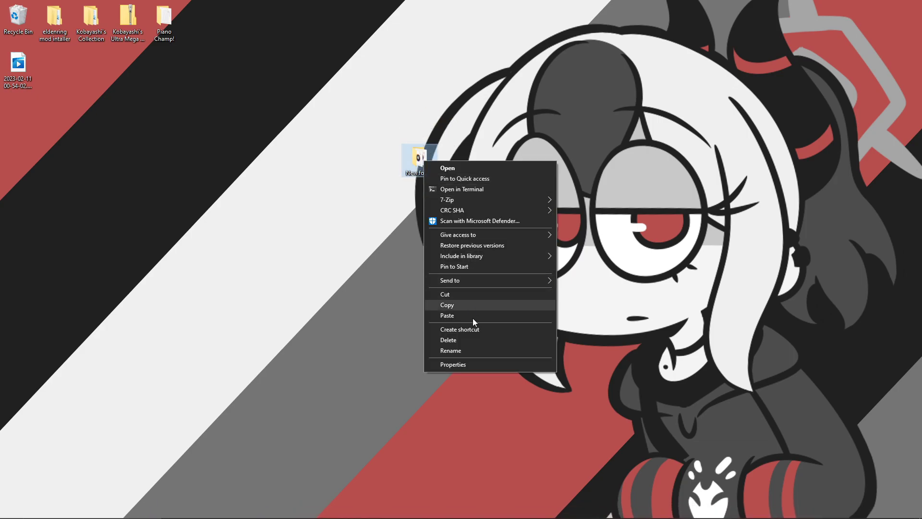
click(473, 347)
text(Br)
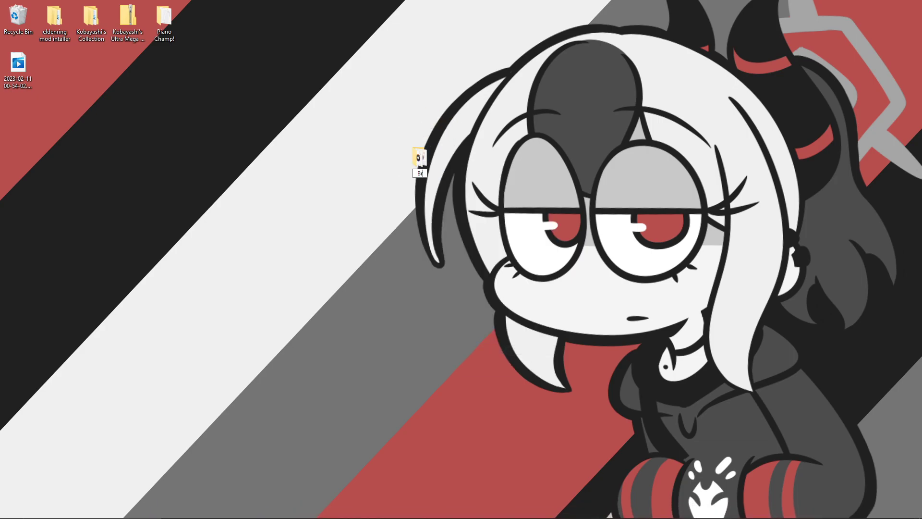
text(oken accordian)
drag(419, 161, 353, 173)
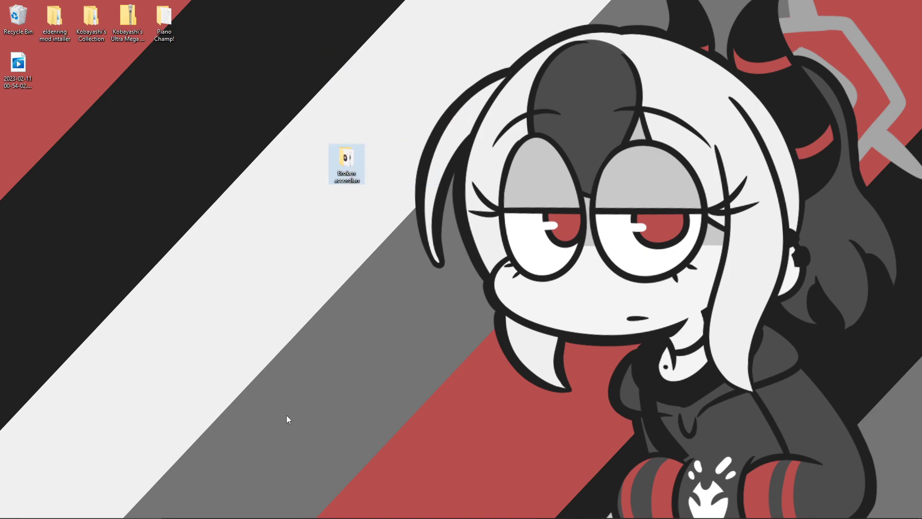
Switch to File Explorer and open the CustomSoundpacks folder inside TromboneChamp's BepInEx folder
mouse_move(194, 517)
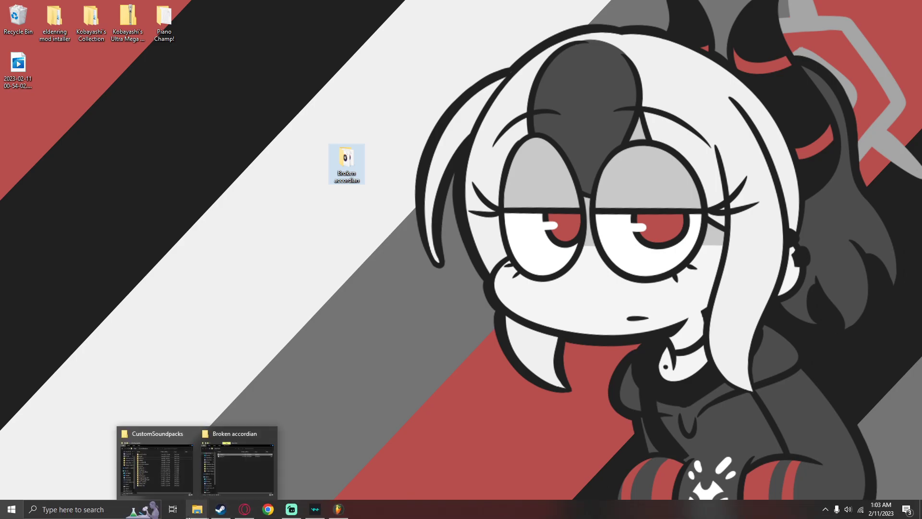
click(180, 456)
click(492, 42)
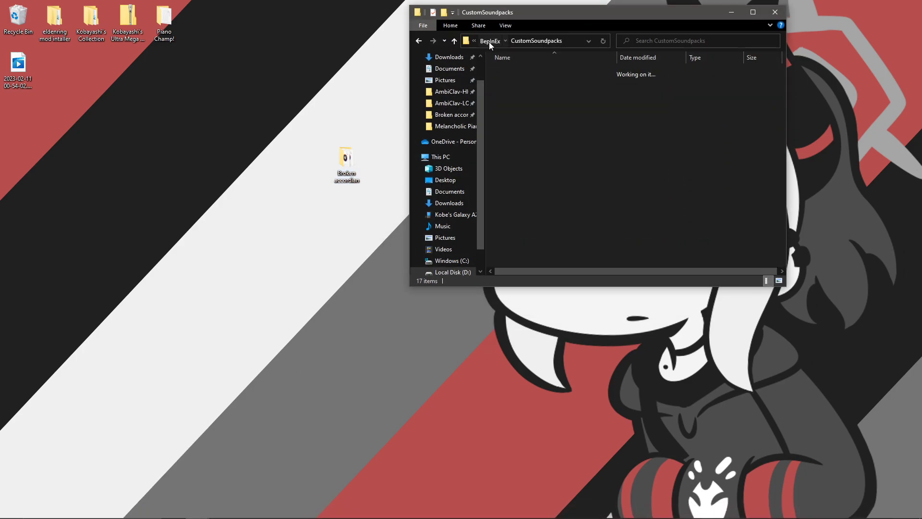
click(492, 44)
drag(570, 16, 582, 27)
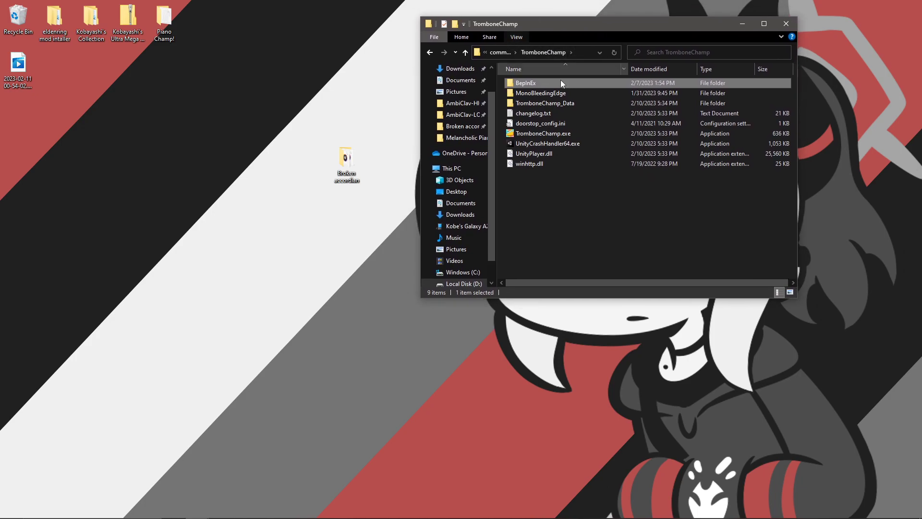
double_click(594, 83)
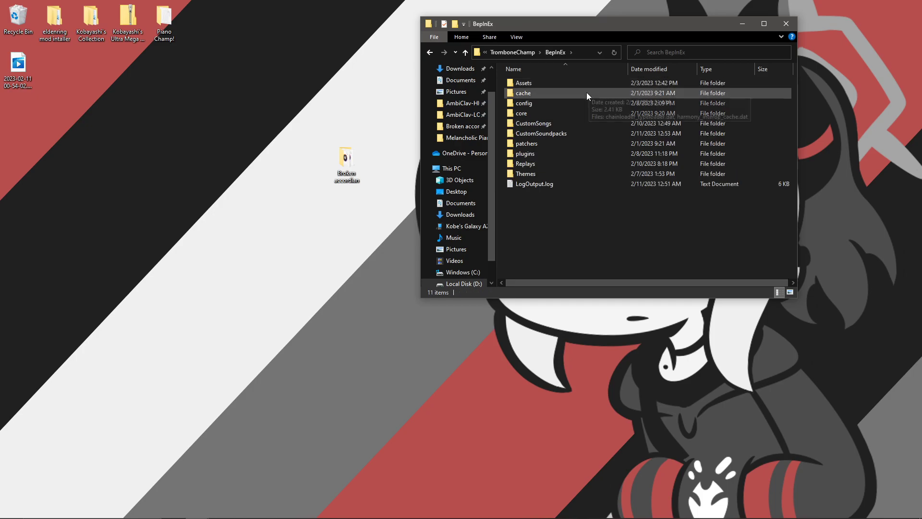
double_click(577, 134)
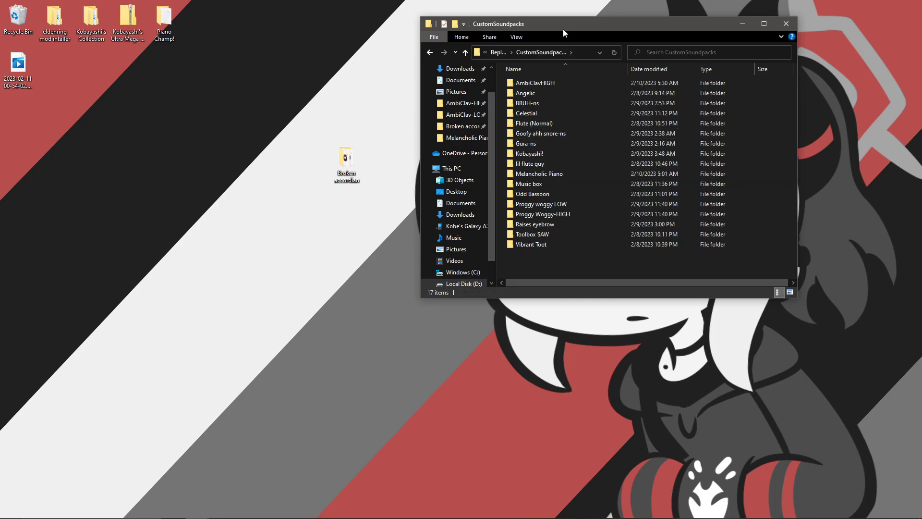
Copy the desktop's Broken accordian folder into CustomSoundpacks and close that folder window
drag(563, 29, 573, 17)
drag(346, 158, 552, 258)
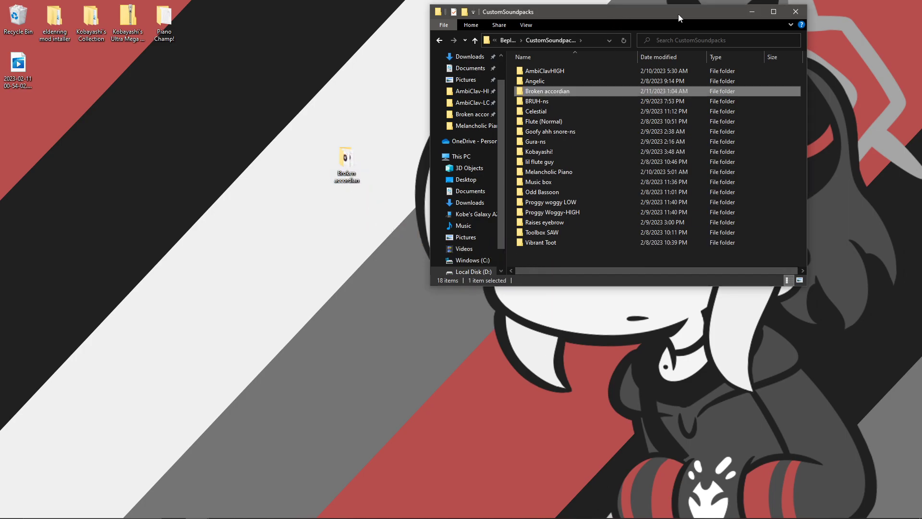
click(795, 13)
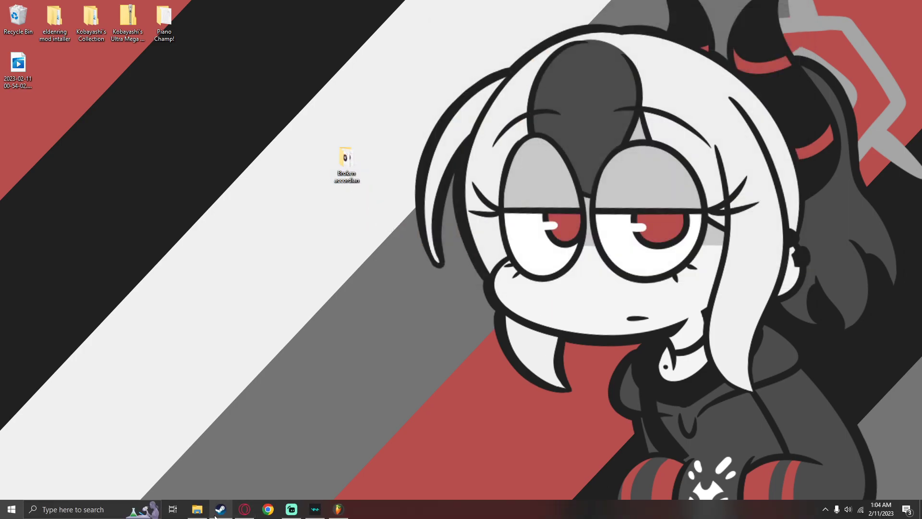
Switch to Steam, launch Trombone Champ from the library and minimize the Steam window
mouse_move(219, 513)
click(225, 473)
click(179, 207)
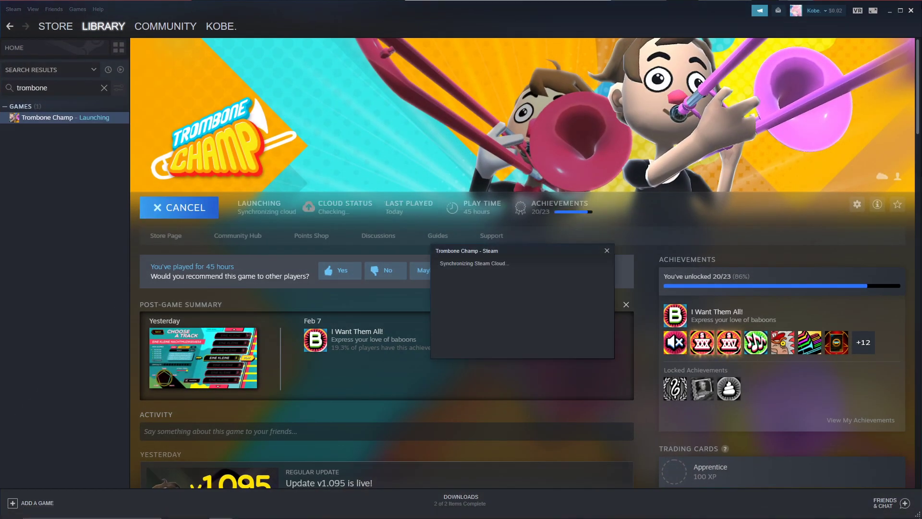
click(887, 12)
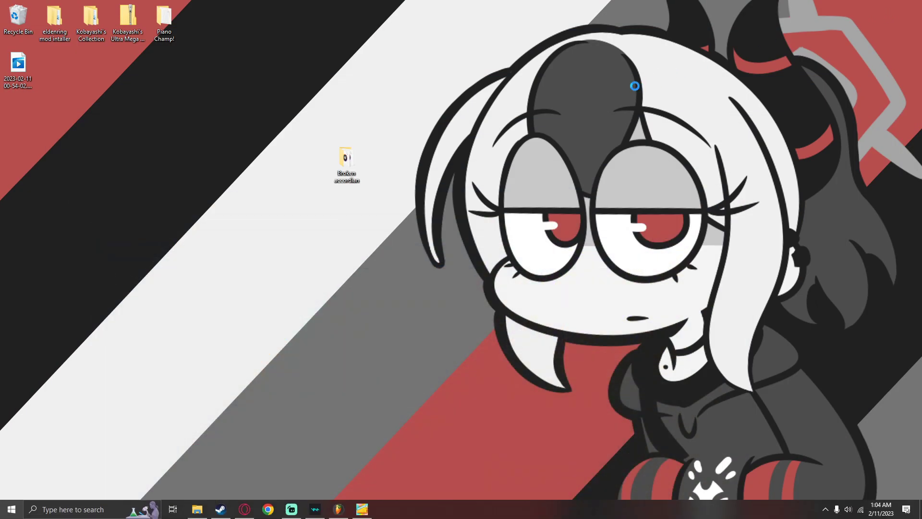